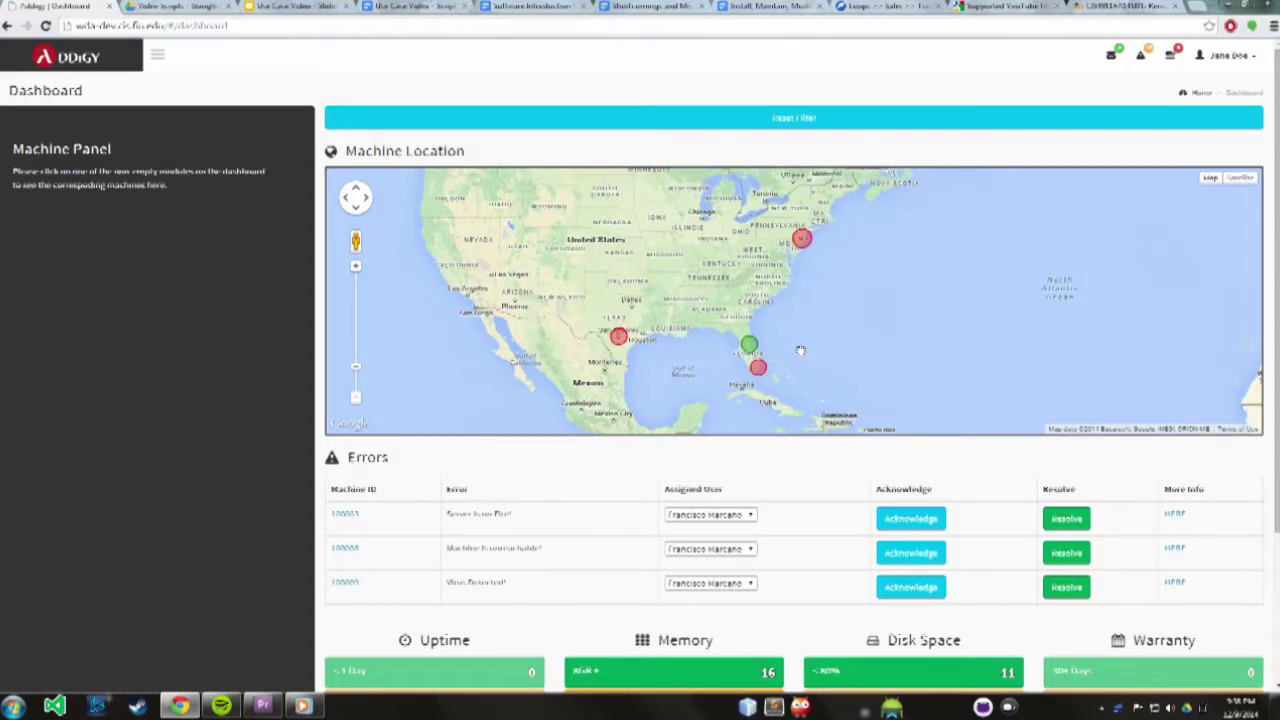
Step: Filter the map to the green Florida machine cluster and open the details of one machine there
{"action": "left_click", "coordinate": [749, 344]}
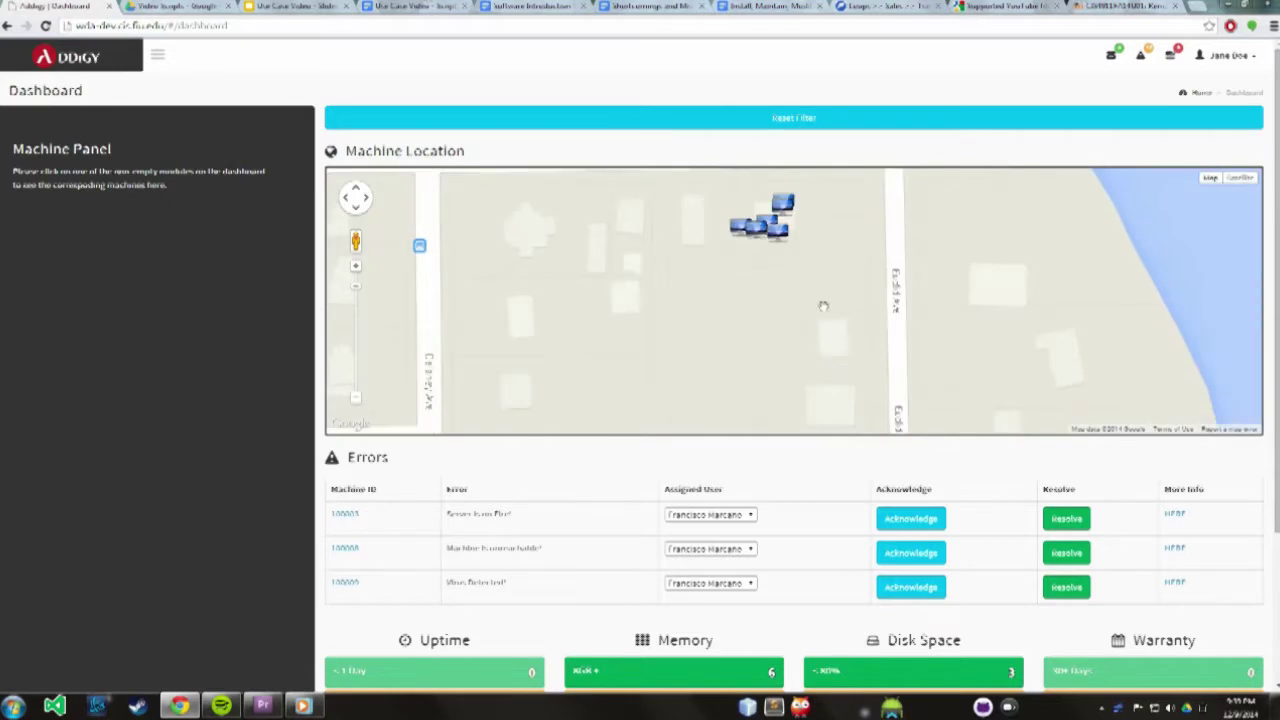
{"action": "left_click_drag", "start_coordinate": [850, 361], "coordinate": [843, 352]}
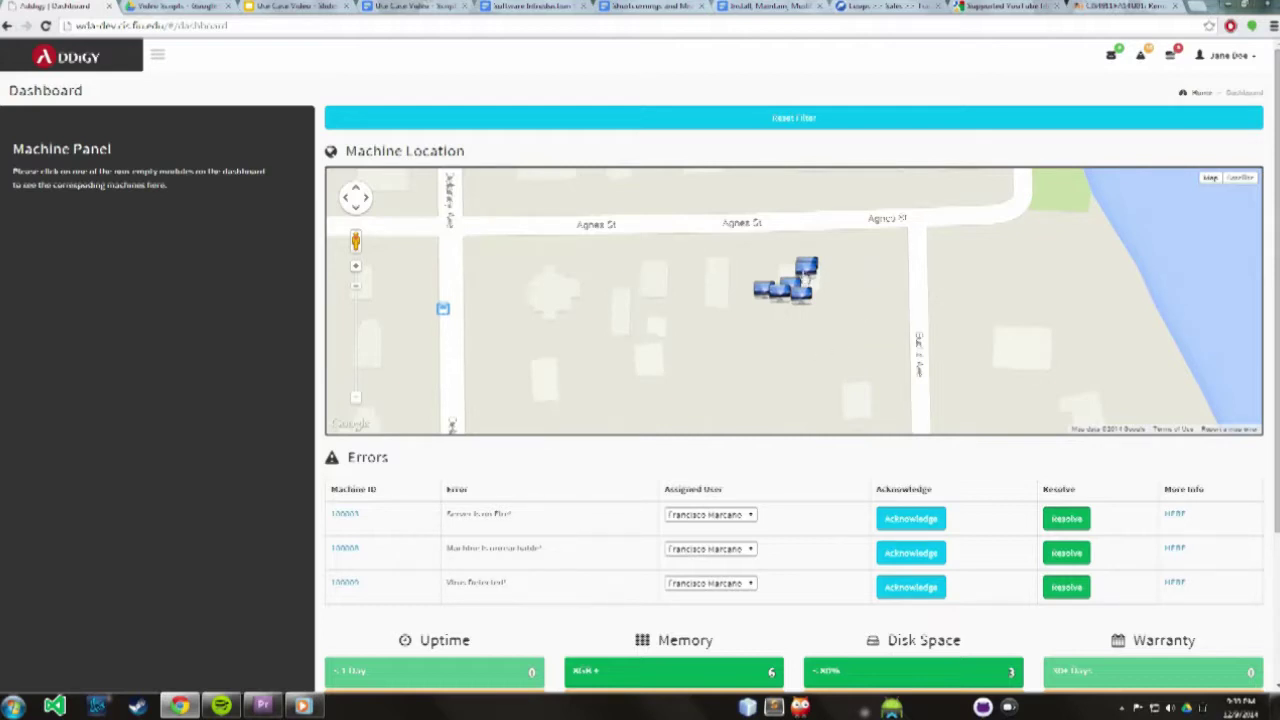
{"action": "left_click", "coordinate": [806, 292]}
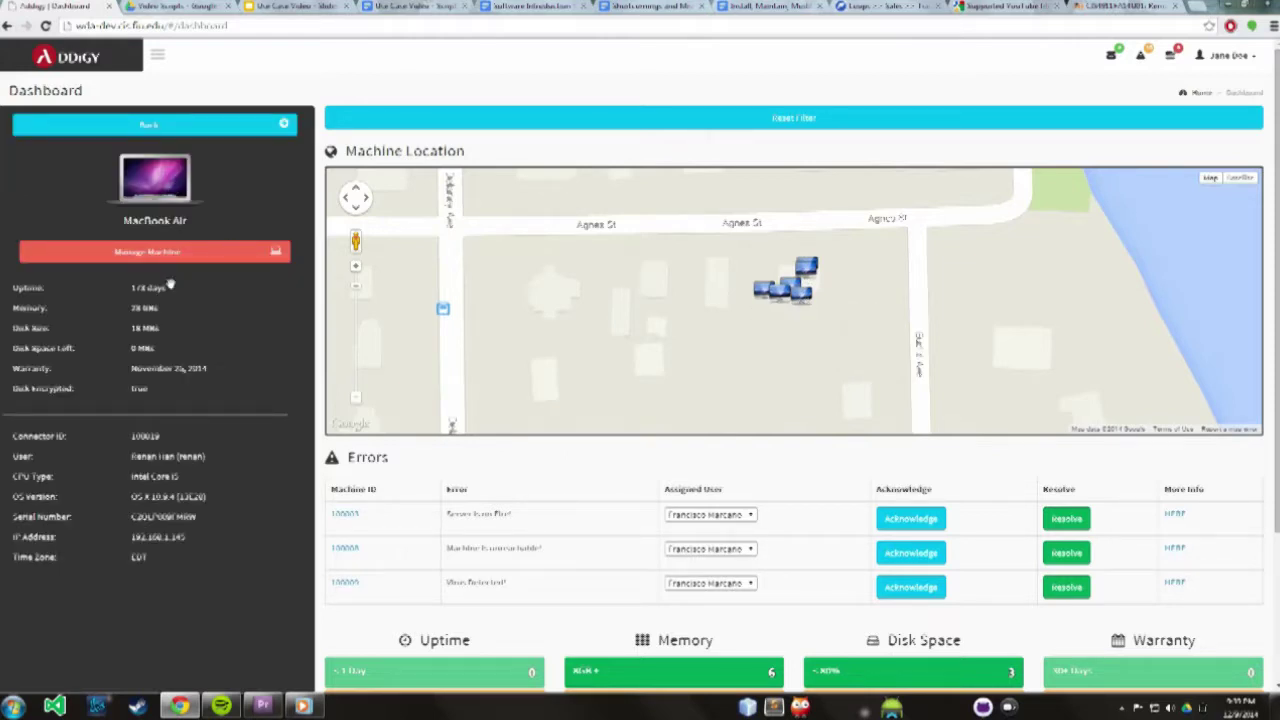
Step: Reset the location filter and look over the dashboard's map, error list and machine statistics modules
{"action": "left_click", "coordinate": [717, 125]}
{"action": "left_click_drag", "start_coordinate": [803, 226], "coordinate": [793, 265]}
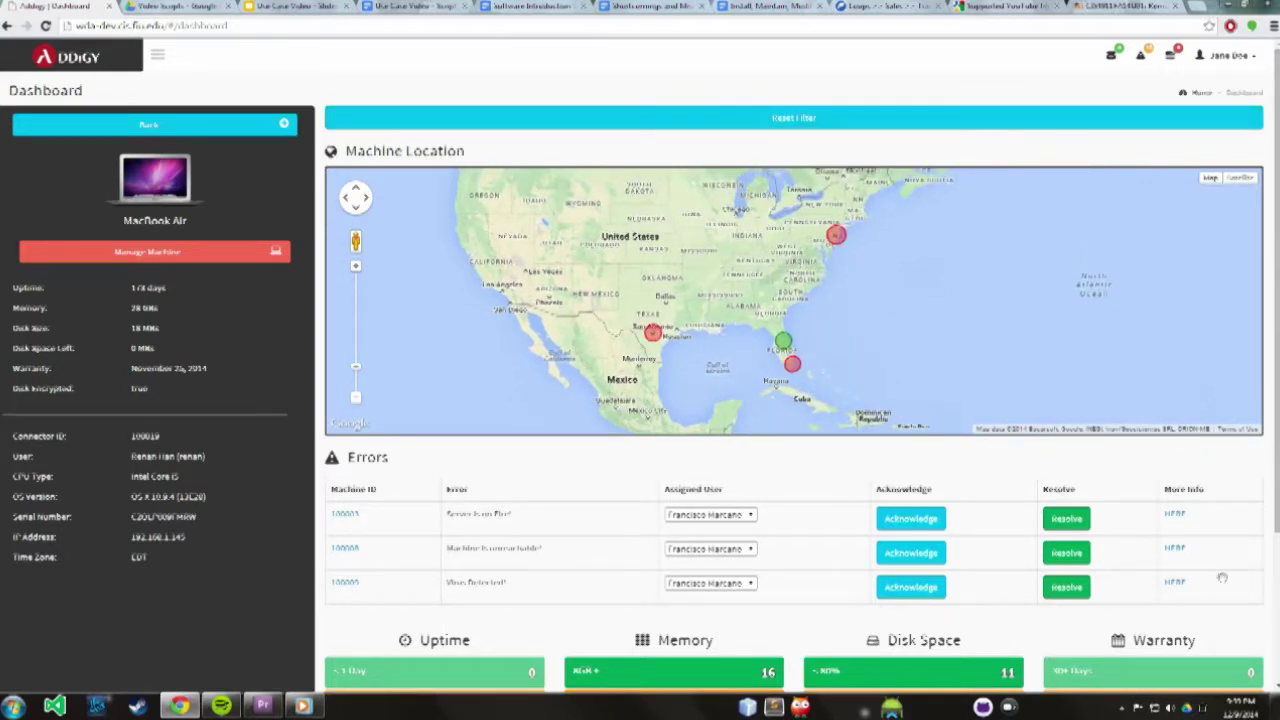
{"action": "scroll", "coordinate": [1250, 578], "scroll_direction": "down", "scroll_amount": 3}
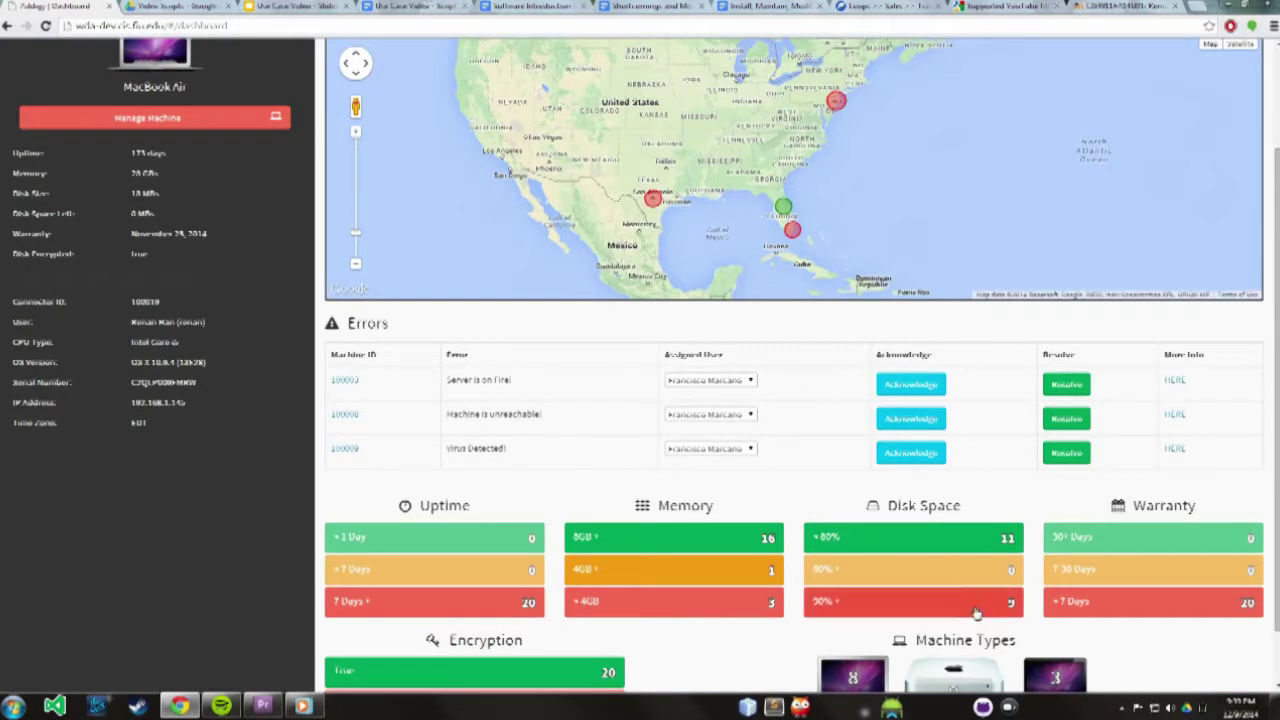
{"action": "scroll", "coordinate": [985, 610], "scroll_direction": "up", "scroll_amount": 3}
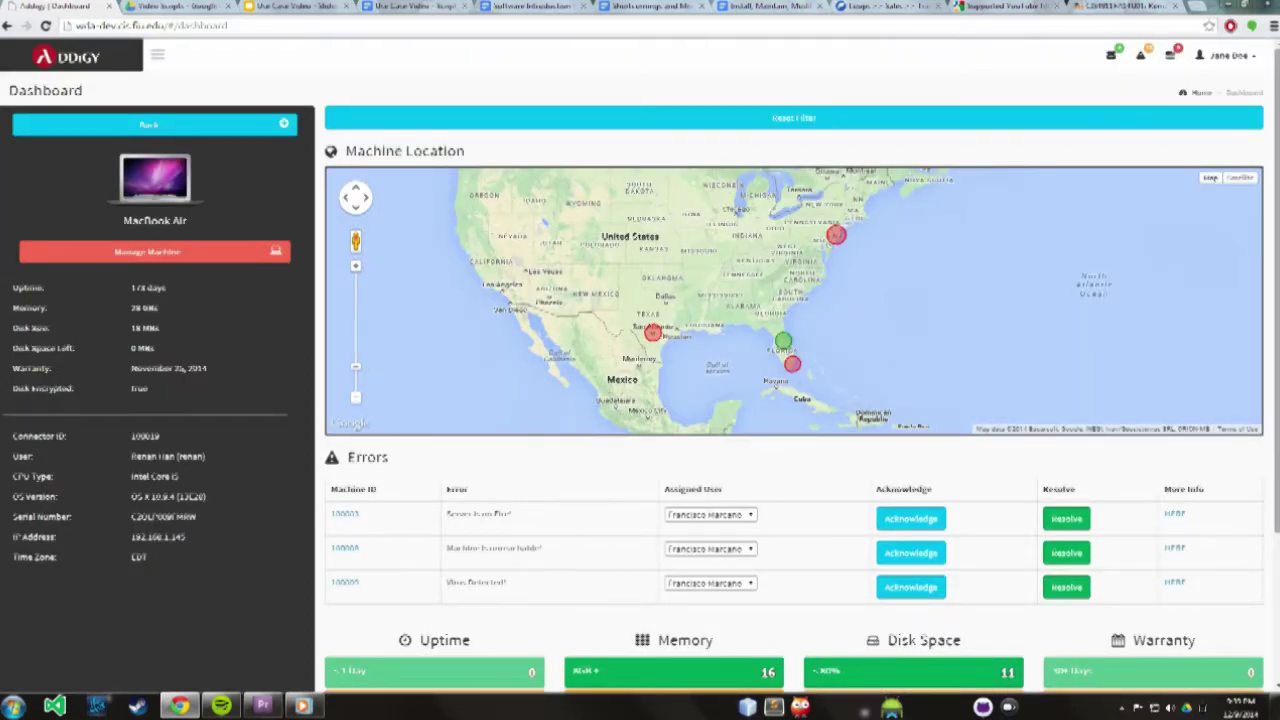
{"action": "scroll", "coordinate": [580, 487], "scroll_direction": "down", "scroll_amount": 4}
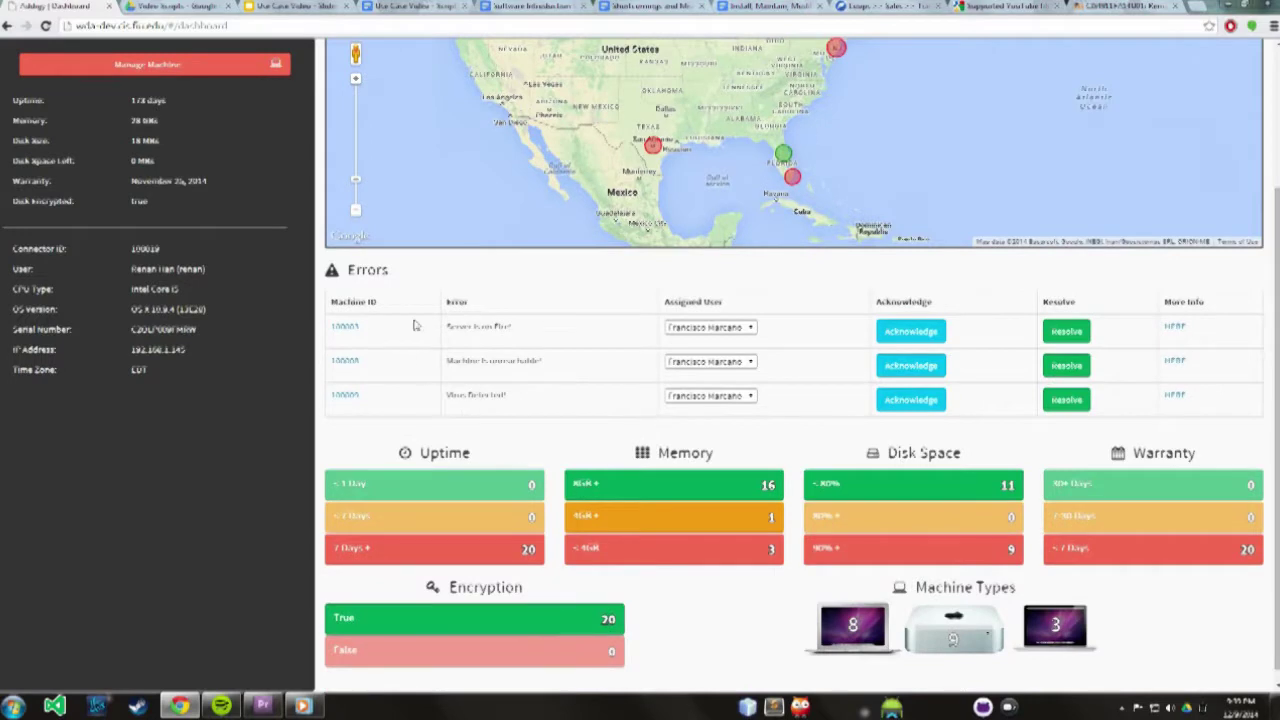
{"action": "scroll", "coordinate": [497, 443], "scroll_direction": "up", "scroll_amount": 2}
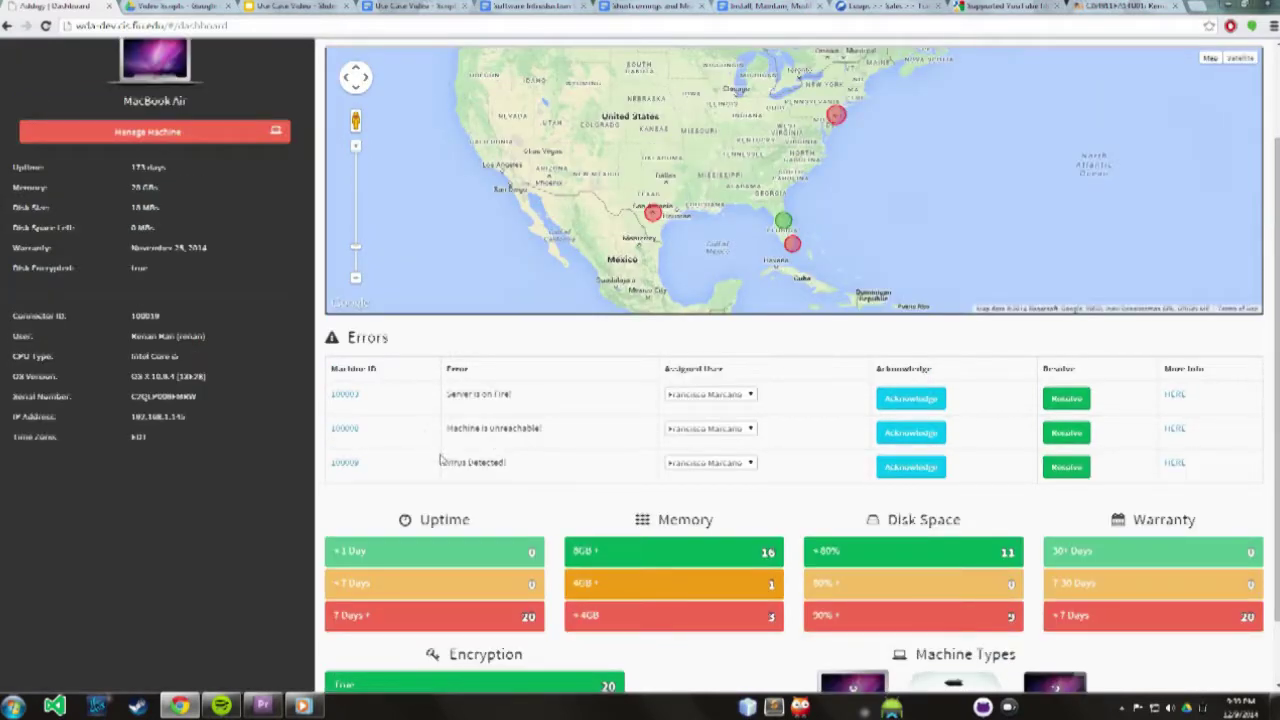
{"action": "scroll", "coordinate": [579, 498], "scroll_direction": "up", "scroll_amount": 2}
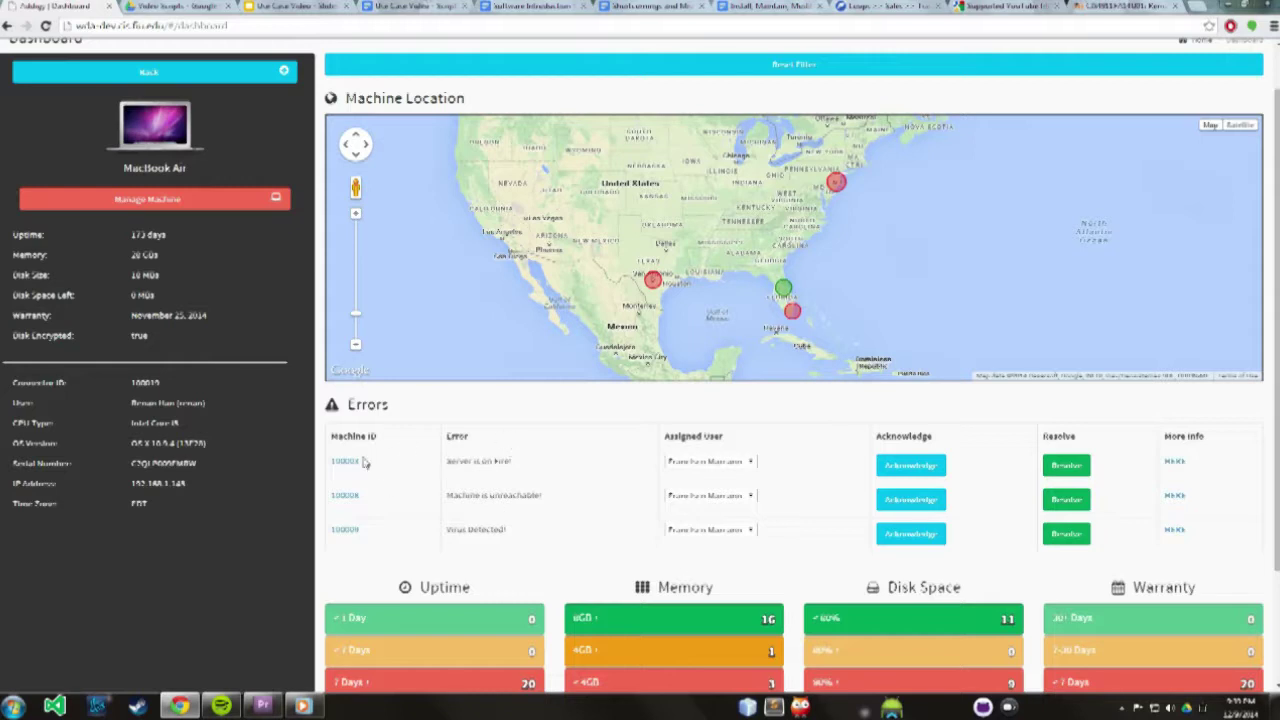
{"action": "scroll", "coordinate": [549, 480], "scroll_direction": "up", "scroll_amount": 1}
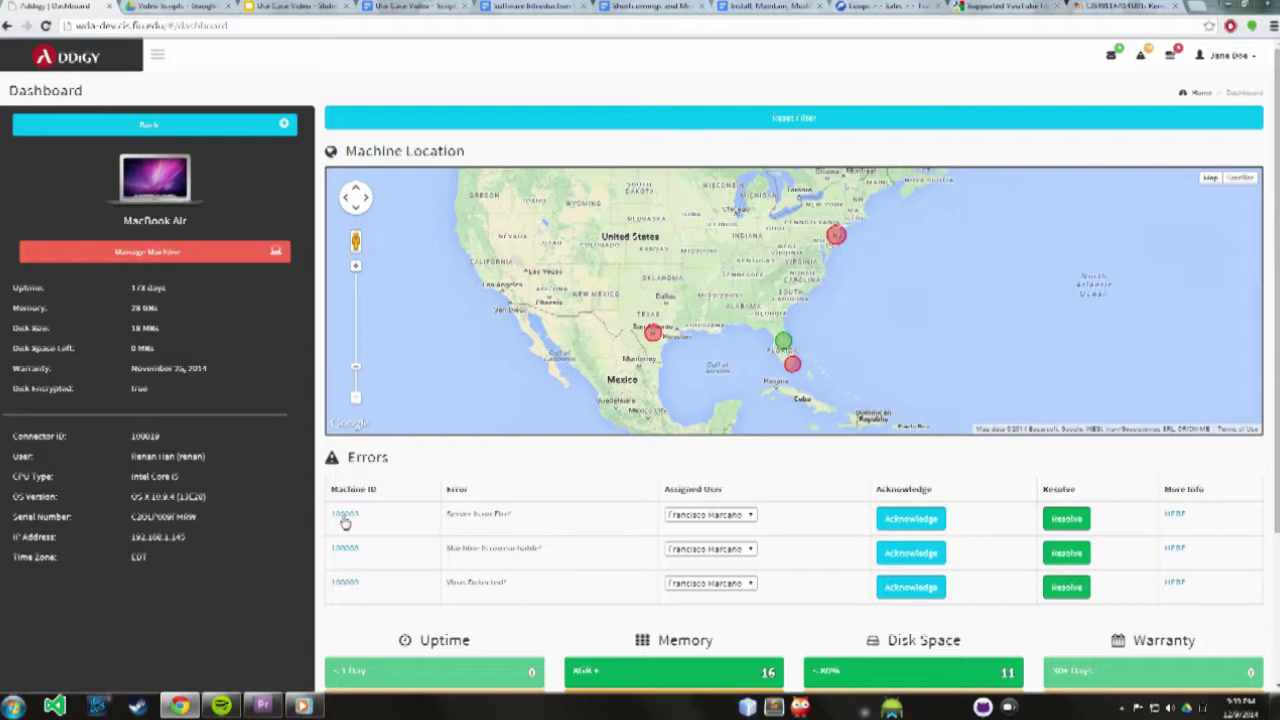
Step: View the machine details behind each of the three listed errors, ending with the Virus Detected! machine
{"action": "left_click", "coordinate": [628, 668]}
{"action": "left_click", "coordinate": [346, 515]}
{"action": "left_click", "coordinate": [345, 549]}
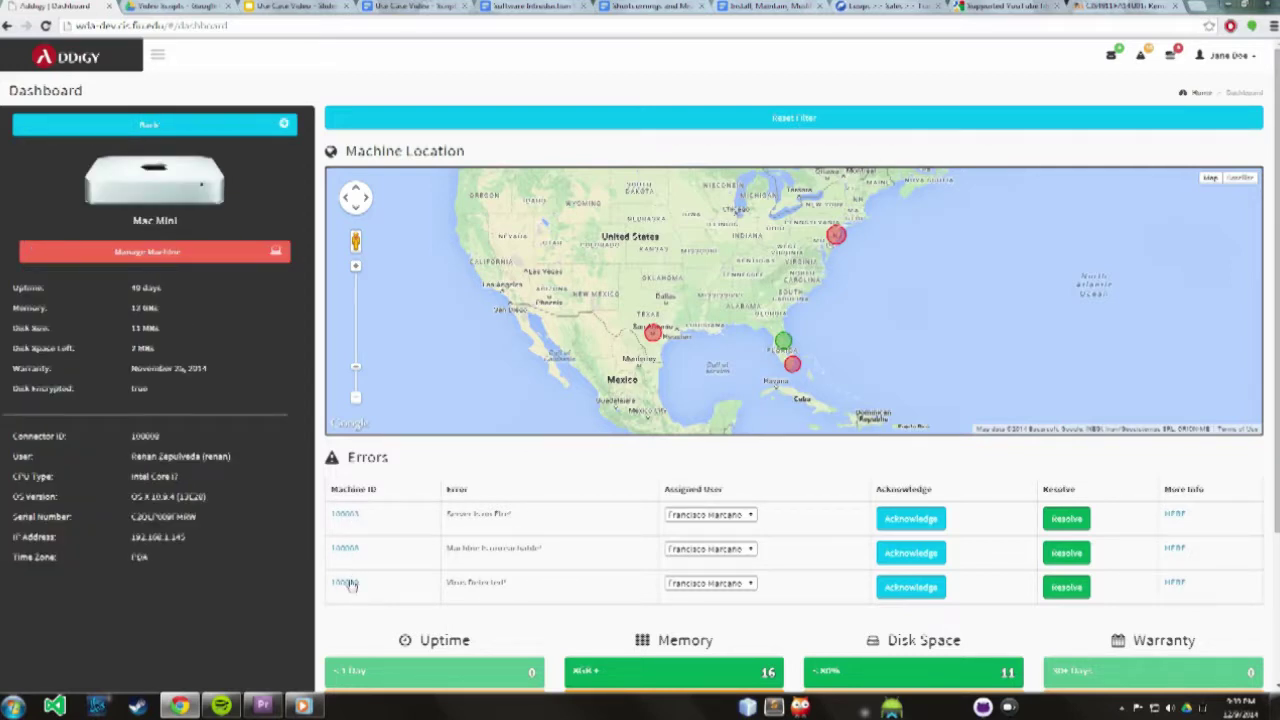
{"action": "left_click", "coordinate": [348, 583]}
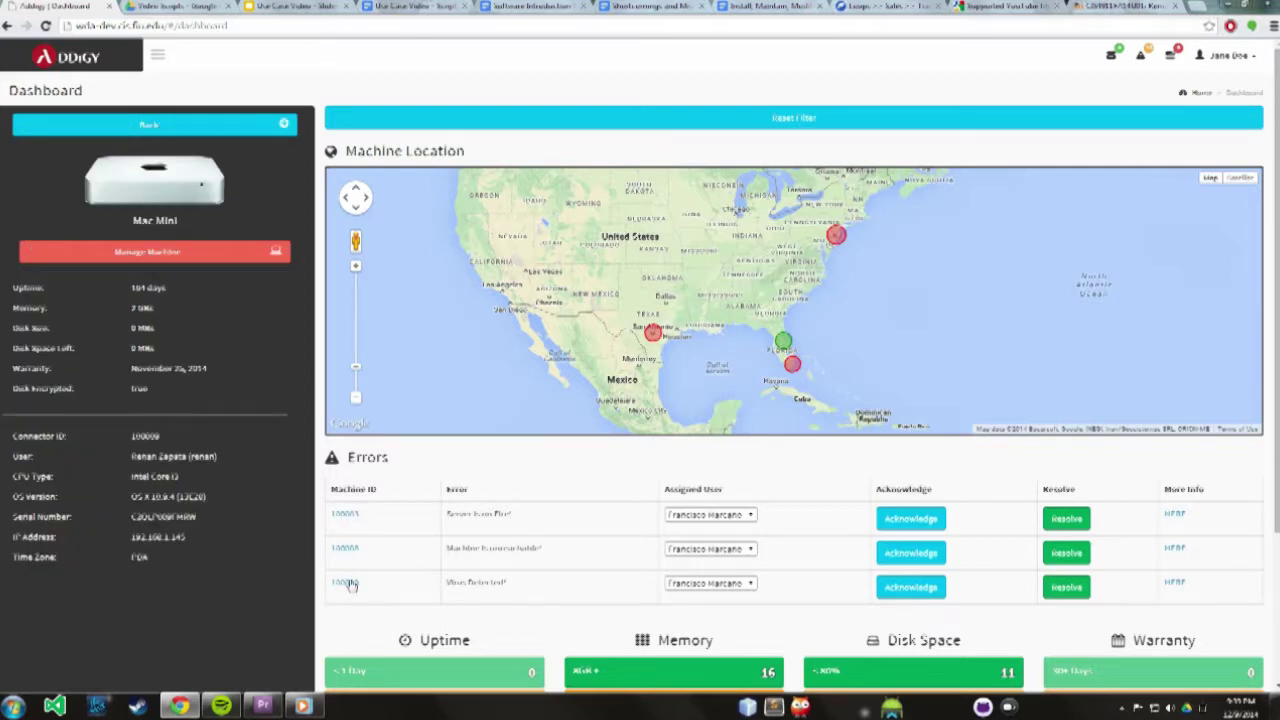
Step: Check the available assigned users for each of the three errors, keeping the current assignee
{"action": "left_click", "coordinate": [720, 515]}
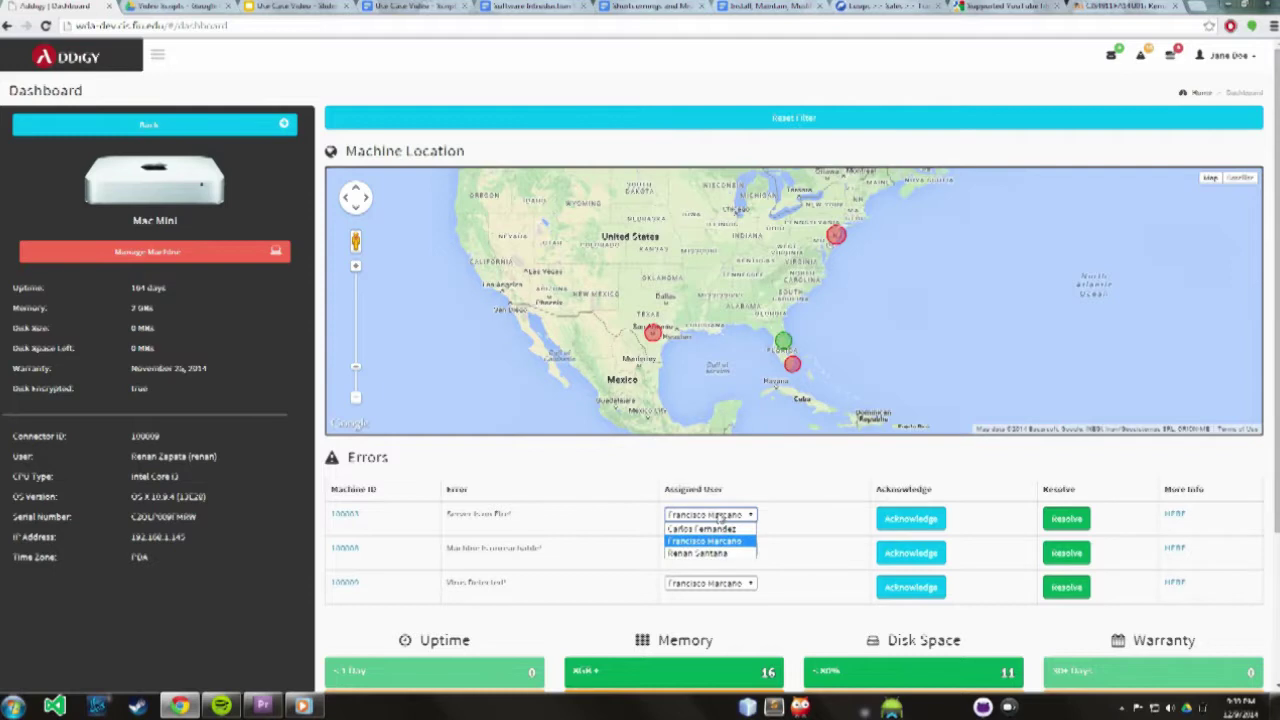
{"action": "left_click", "coordinate": [710, 541]}
{"action": "left_click", "coordinate": [710, 518]}
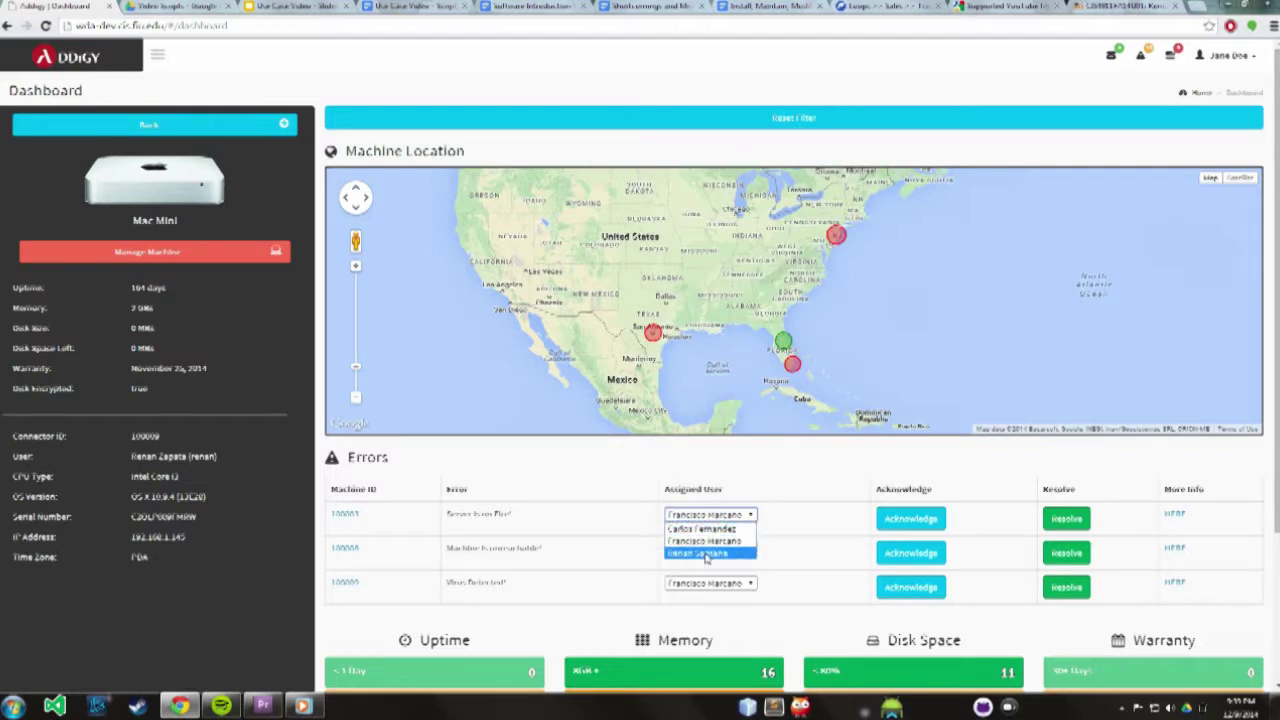
{"action": "left_click", "coordinate": [710, 516]}
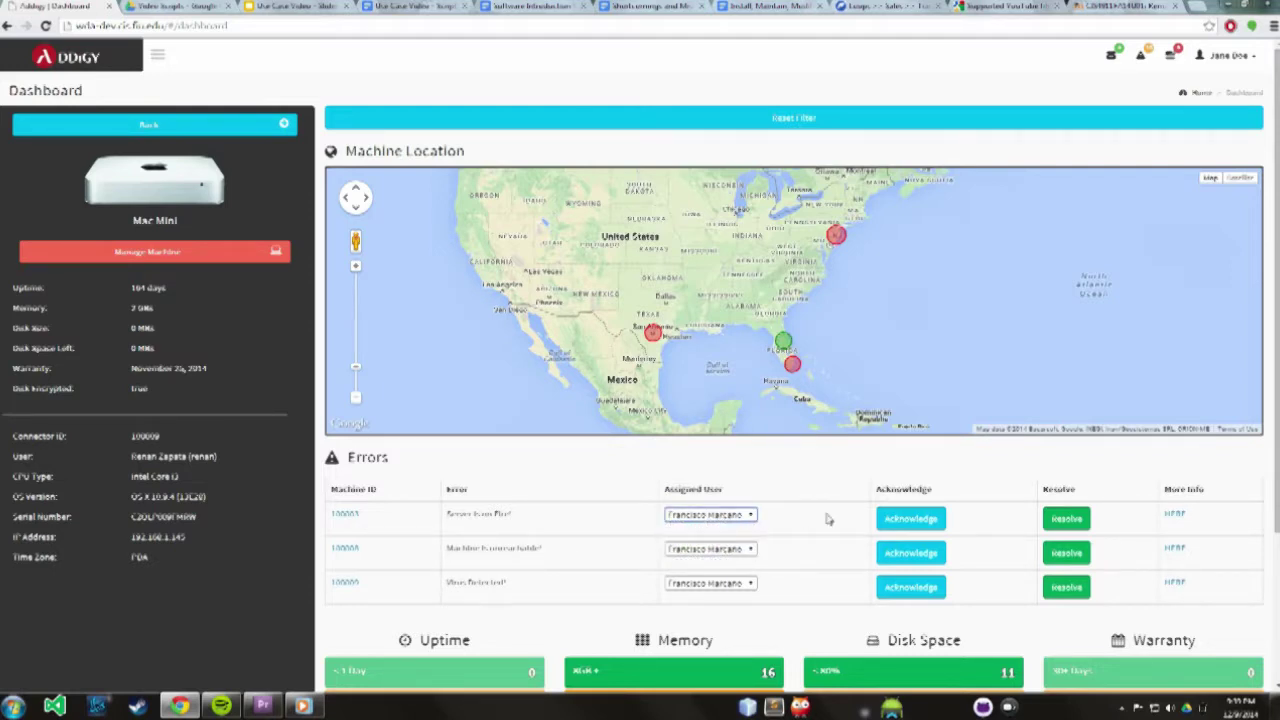
{"action": "left_click", "coordinate": [752, 558]}
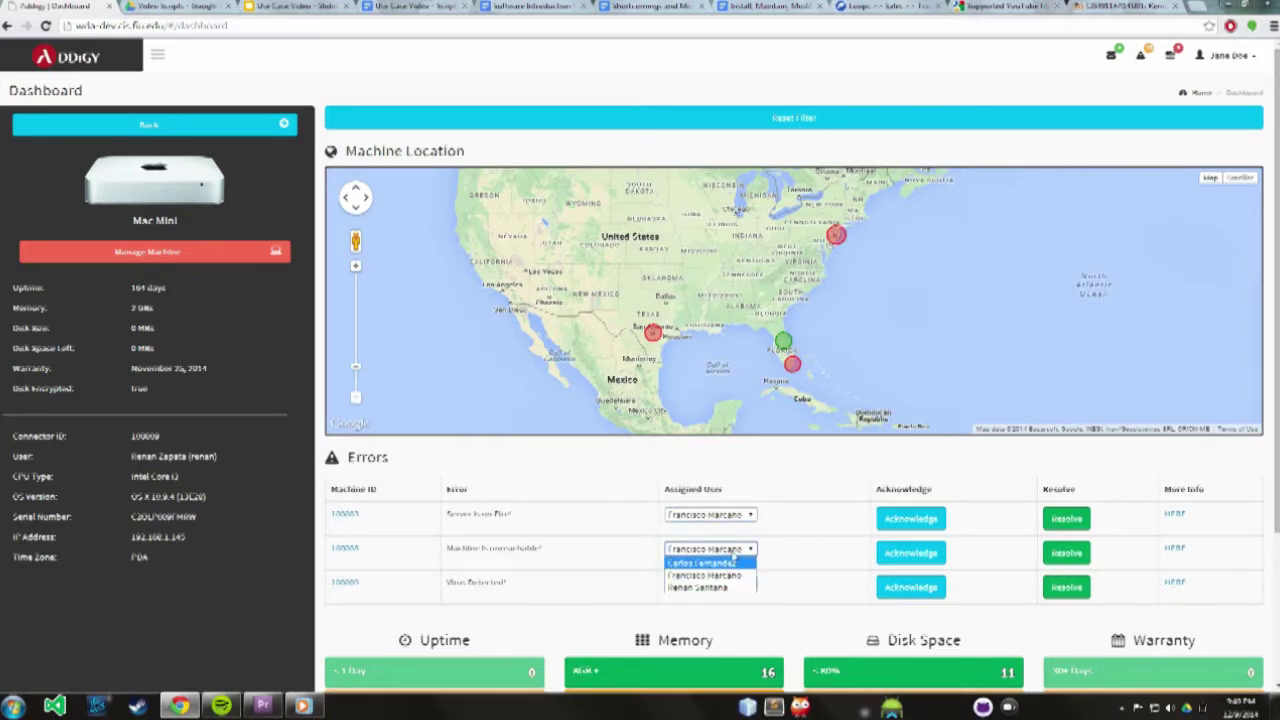
{"action": "left_click", "coordinate": [734, 576]}
{"action": "left_click", "coordinate": [734, 584]}
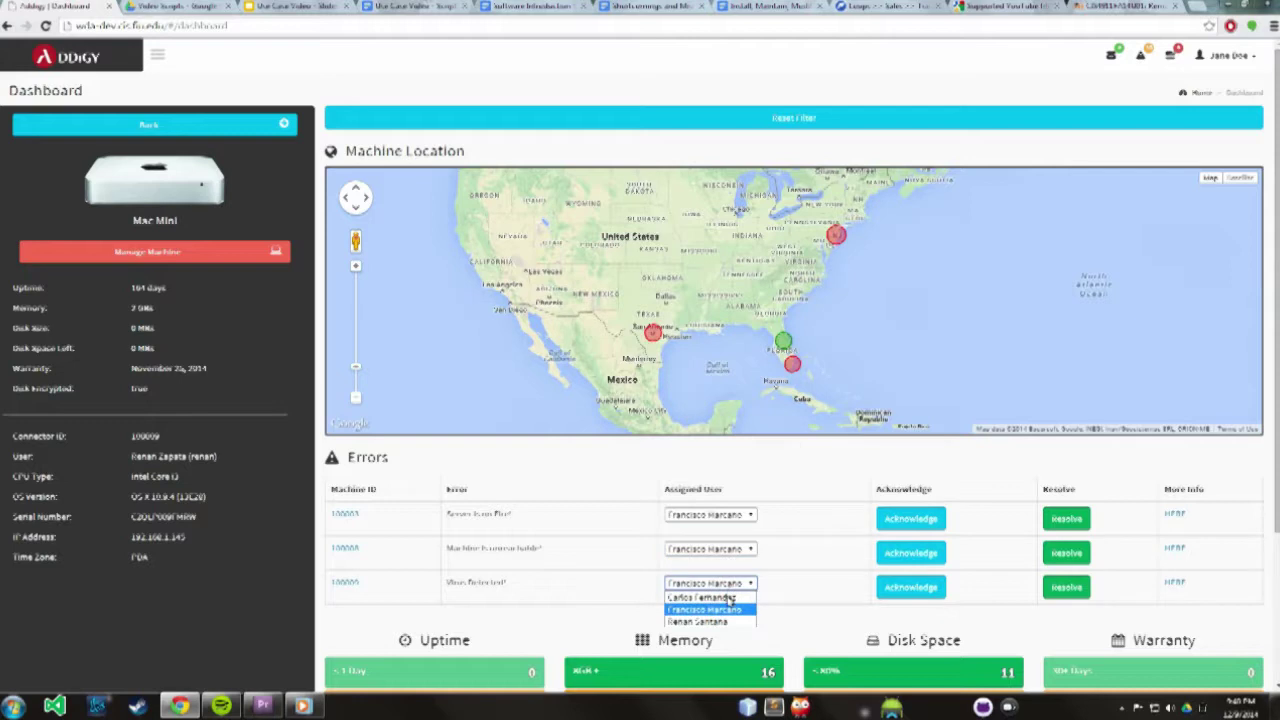
{"action": "left_click", "coordinate": [730, 606]}
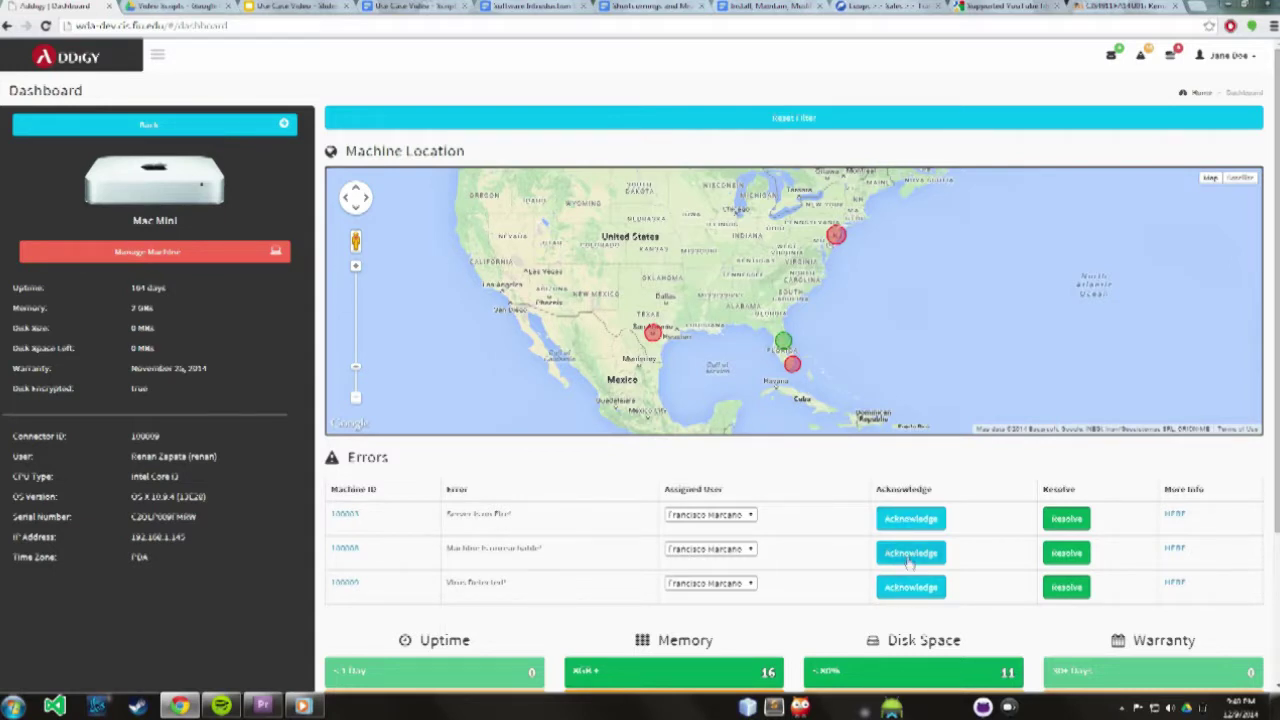
Step: Acknowledge the Virus Detected! error and dismiss the confirmation message
{"action": "left_click", "coordinate": [910, 587]}
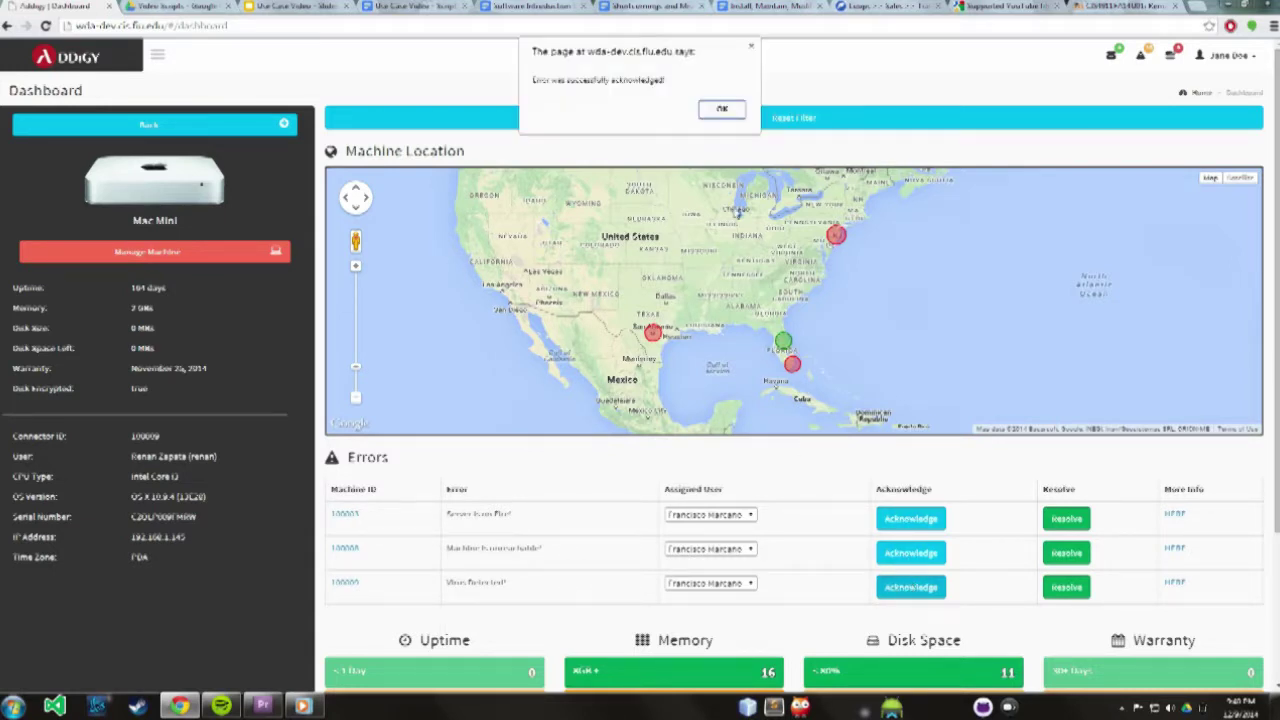
{"action": "left_click", "coordinate": [722, 110]}
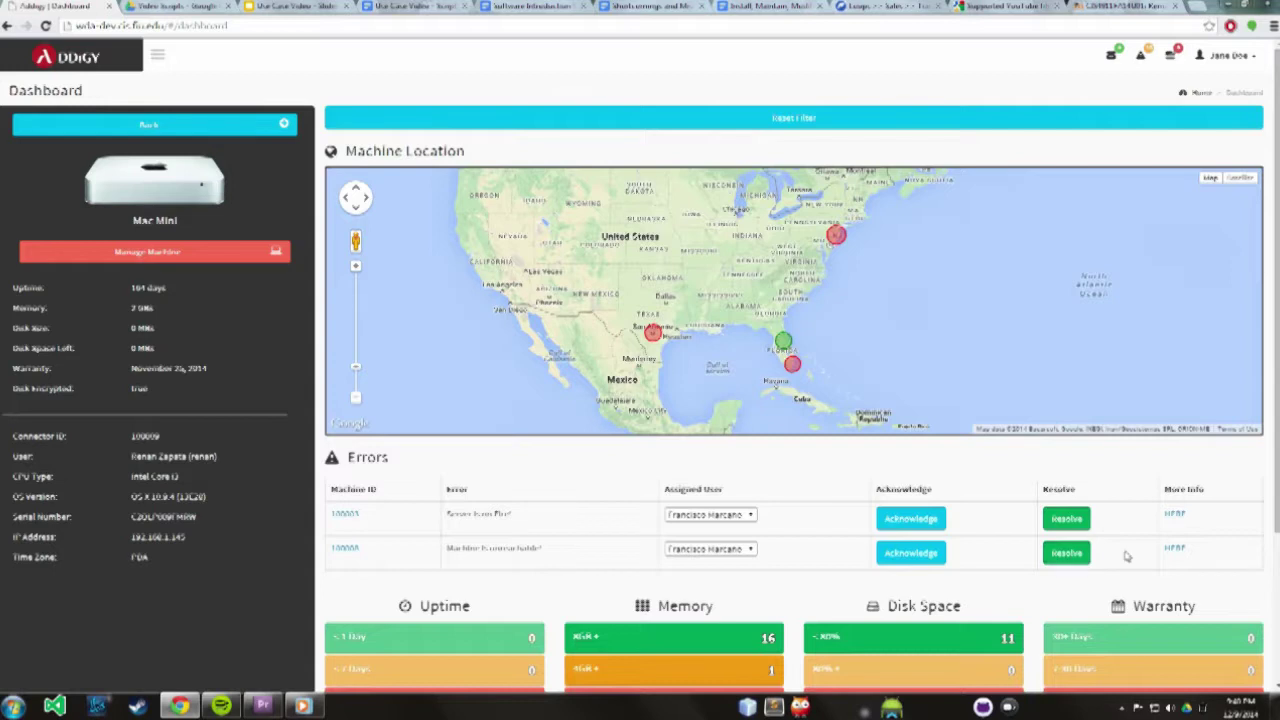
Step: Open the PagerDuty incident for the Machine is unreachable! error, signing in with the saved credentials
{"action": "left_click", "coordinate": [1175, 550]}
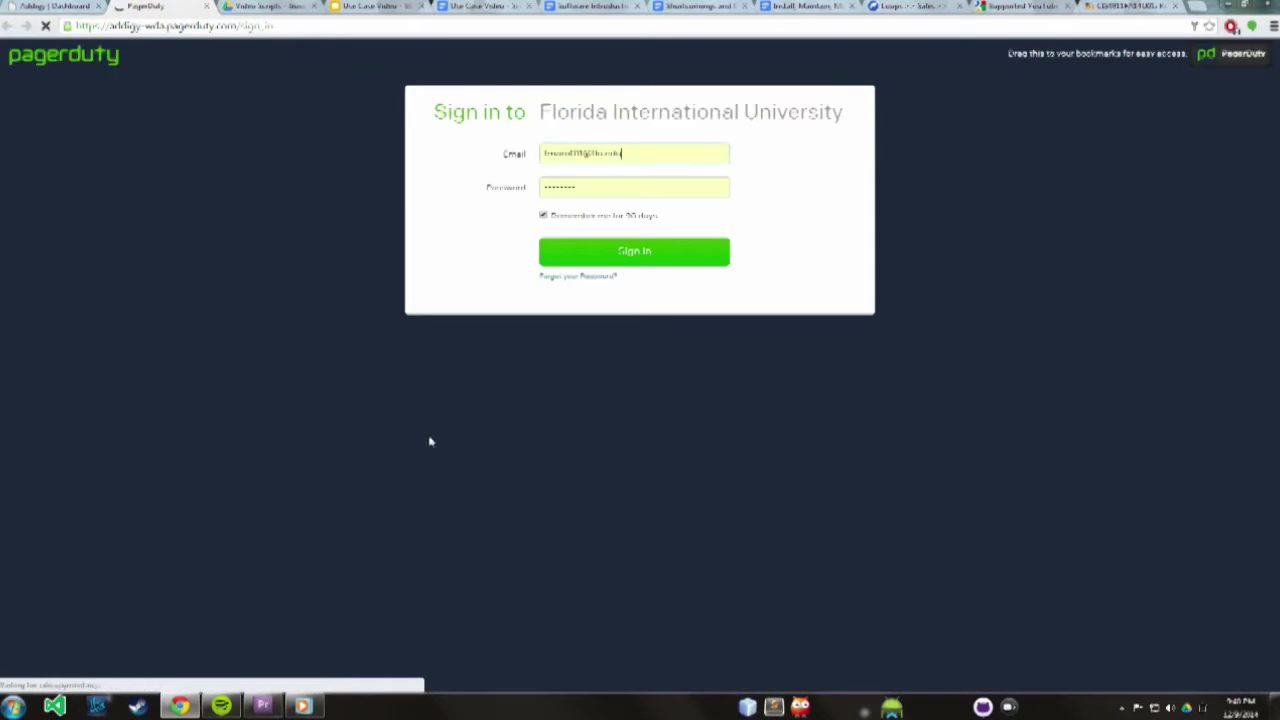
{"action": "left_click", "coordinate": [625, 256]}
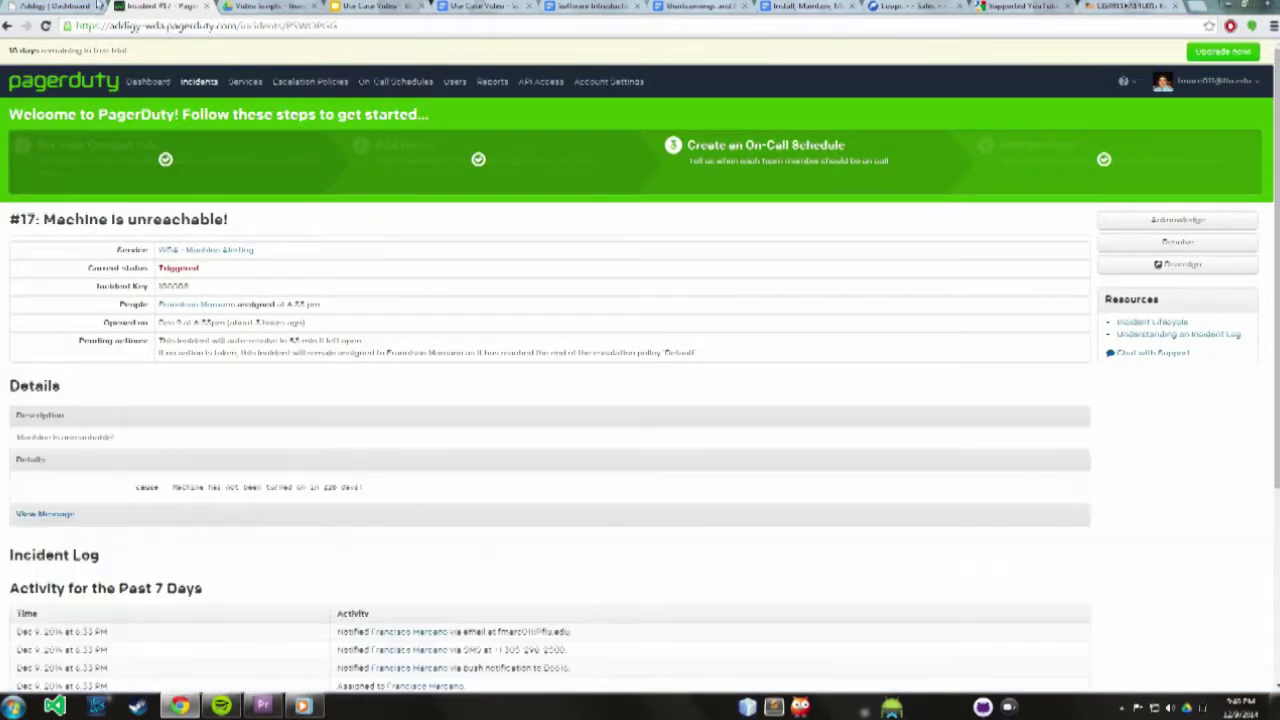
Step: Switch back to the Addigy dashboard and list the machines in the < 80% disk space group
{"action": "left_click", "coordinate": [92, 7]}
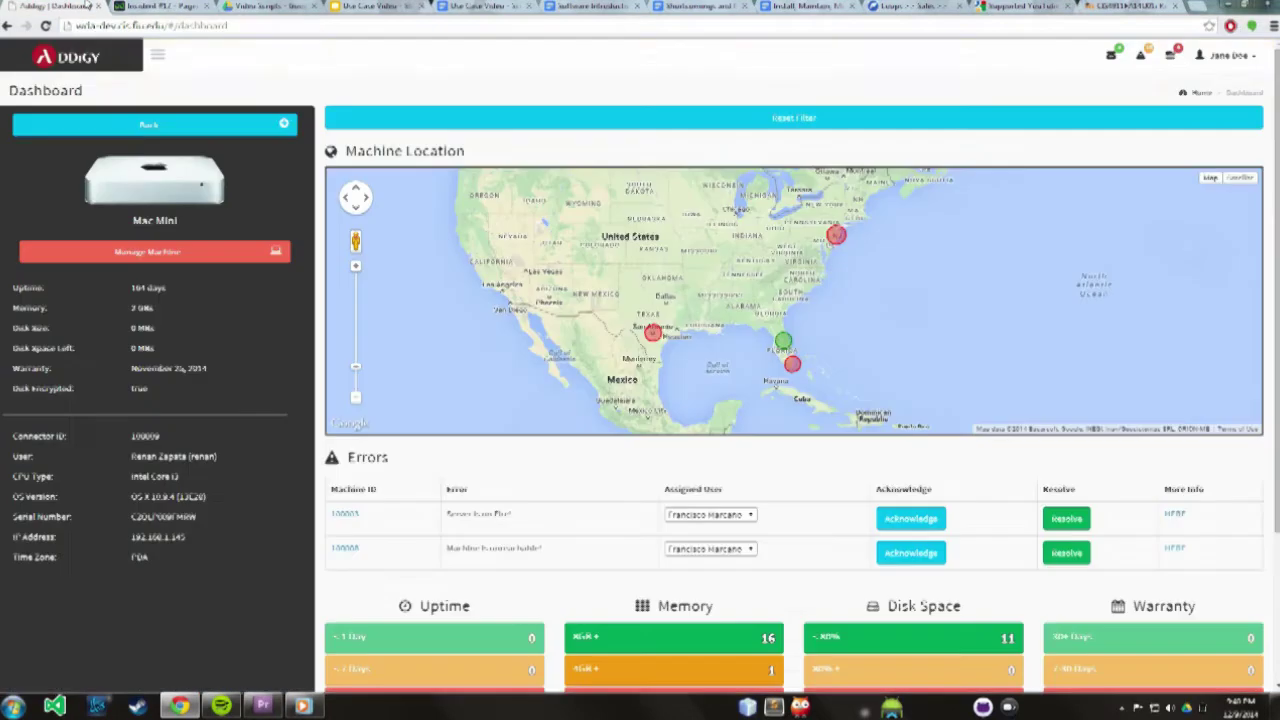
{"action": "scroll", "coordinate": [1230, 458], "scroll_direction": "down", "scroll_amount": 2}
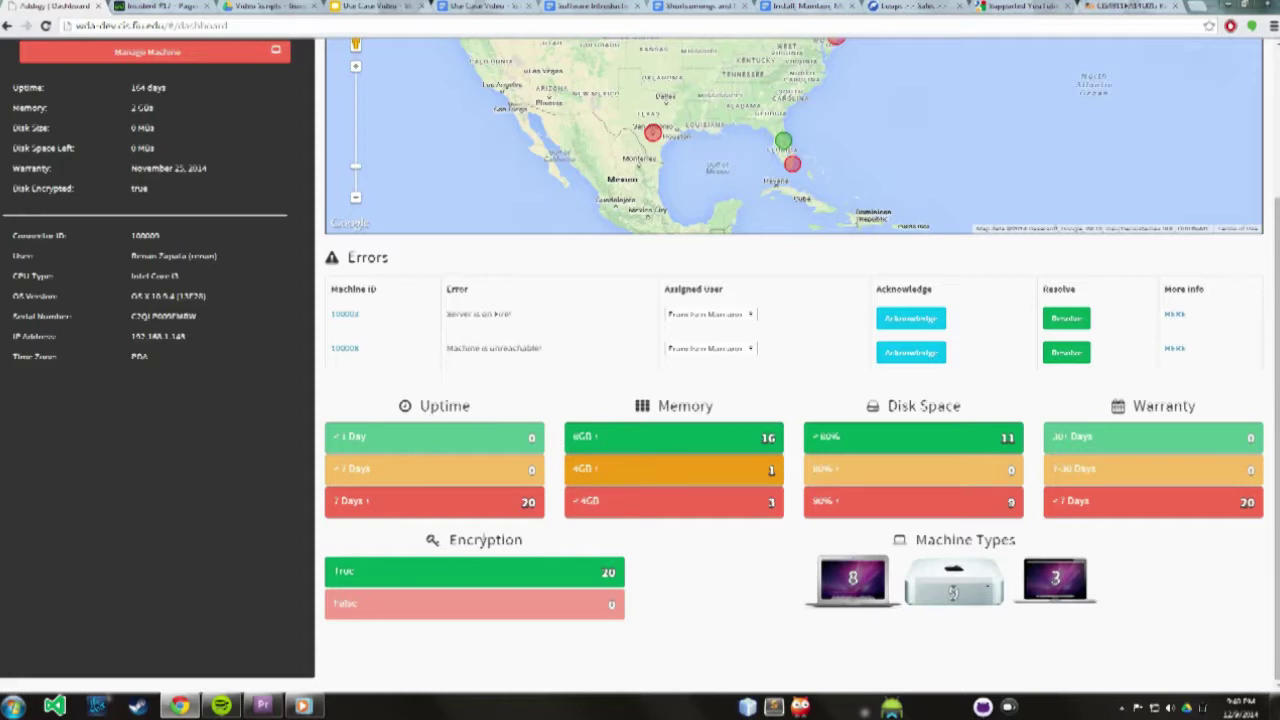
{"action": "left_click", "coordinate": [865, 440]}
{"action": "scroll", "coordinate": [238, 420], "scroll_direction": "up", "scroll_amount": 2}
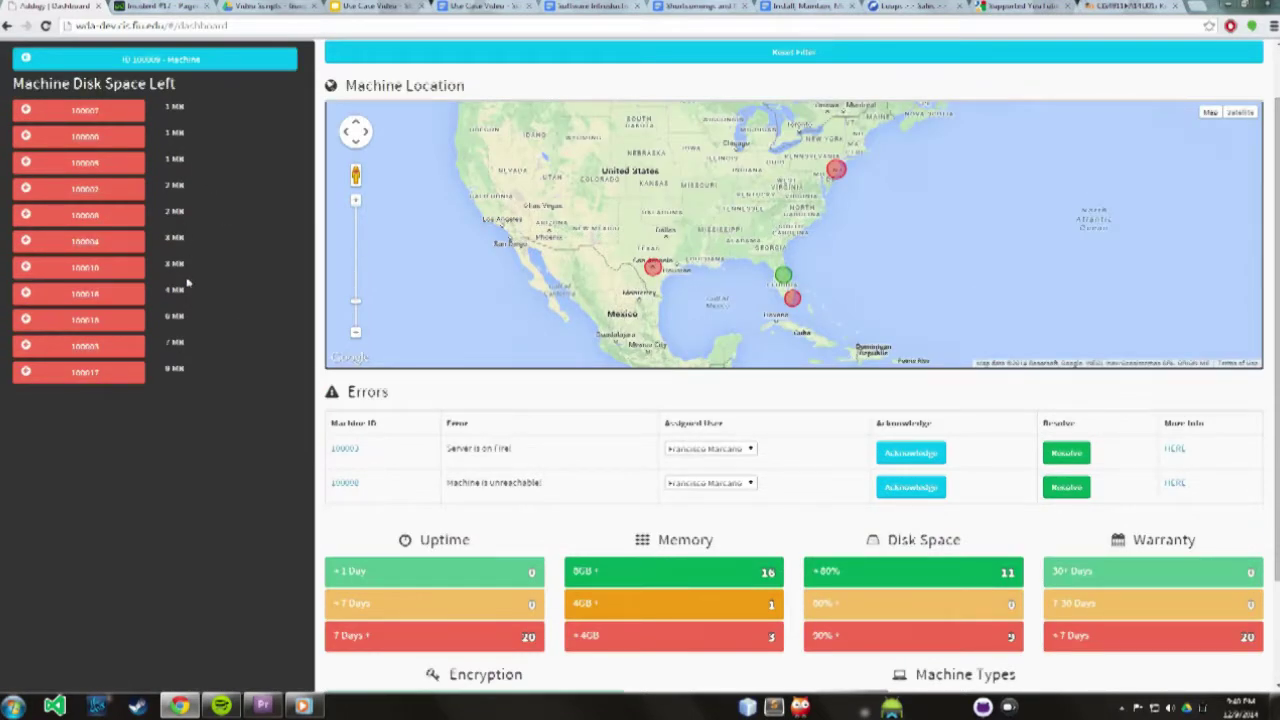
Step: Browse the machines in the 8GB+, 4GB+ and < 4GB memory groups
{"action": "left_click", "coordinate": [690, 585]}
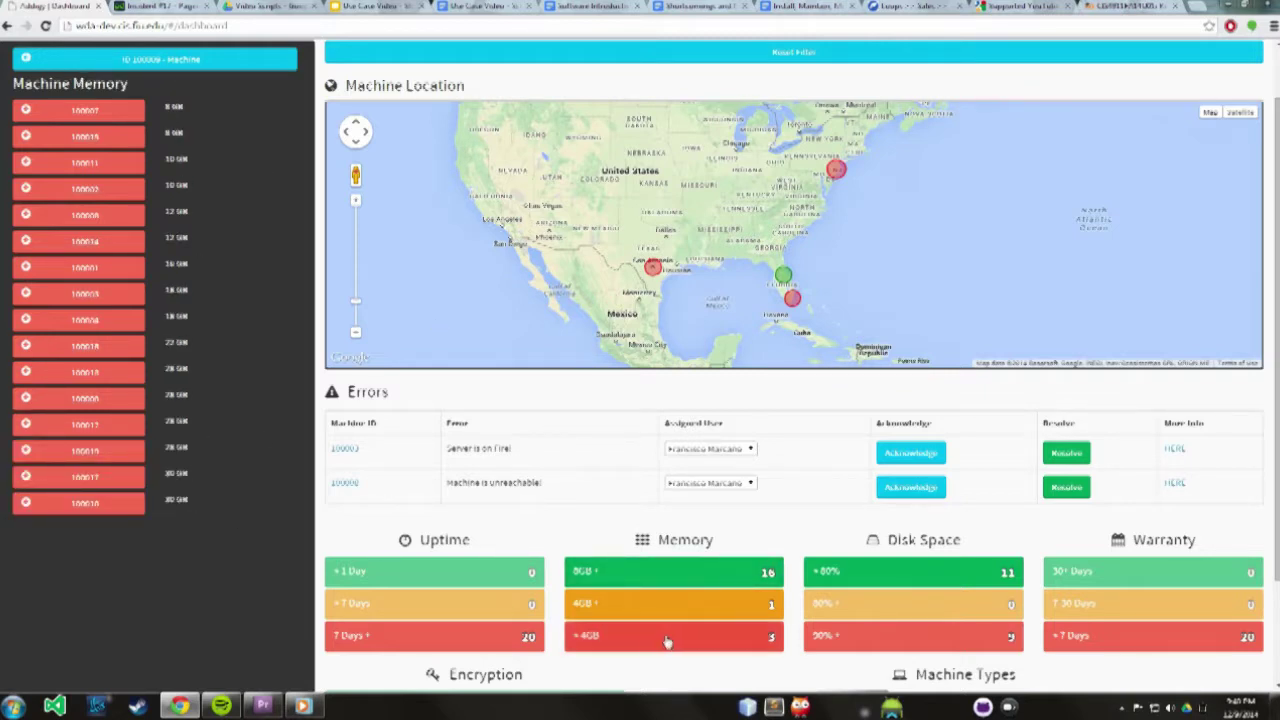
{"action": "left_click", "coordinate": [676, 572]}
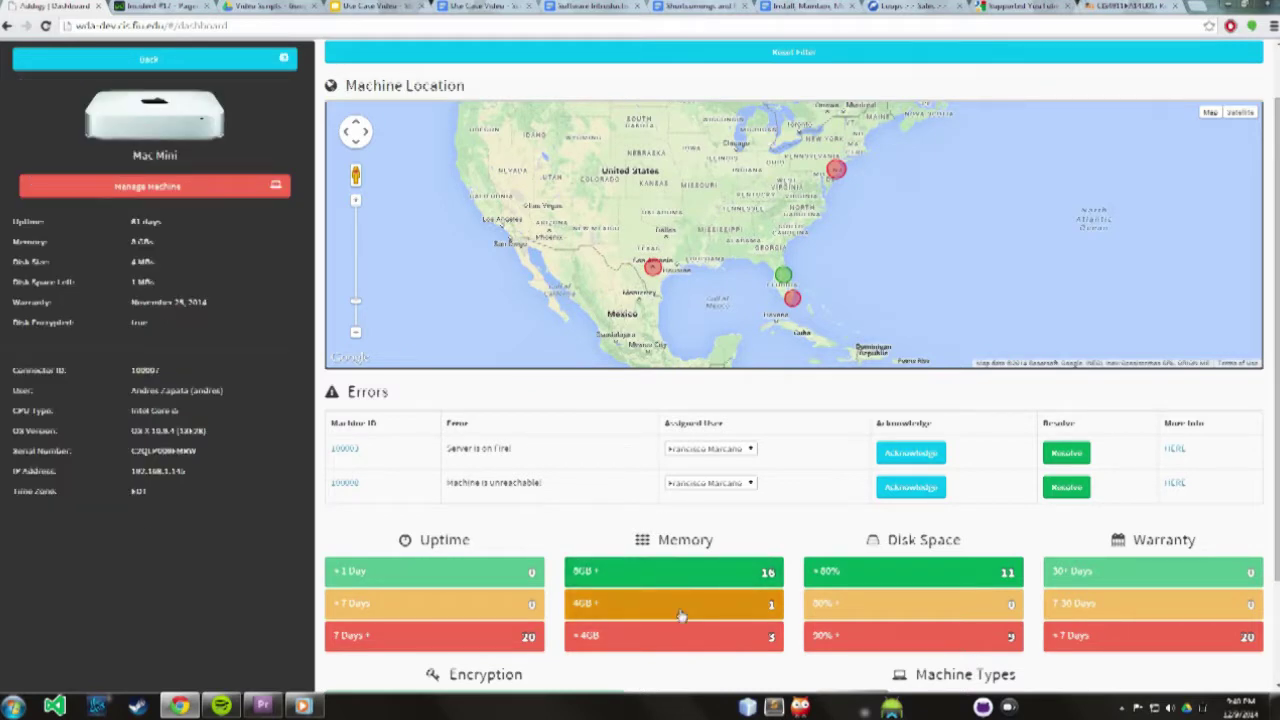
{"action": "left_click", "coordinate": [680, 615]}
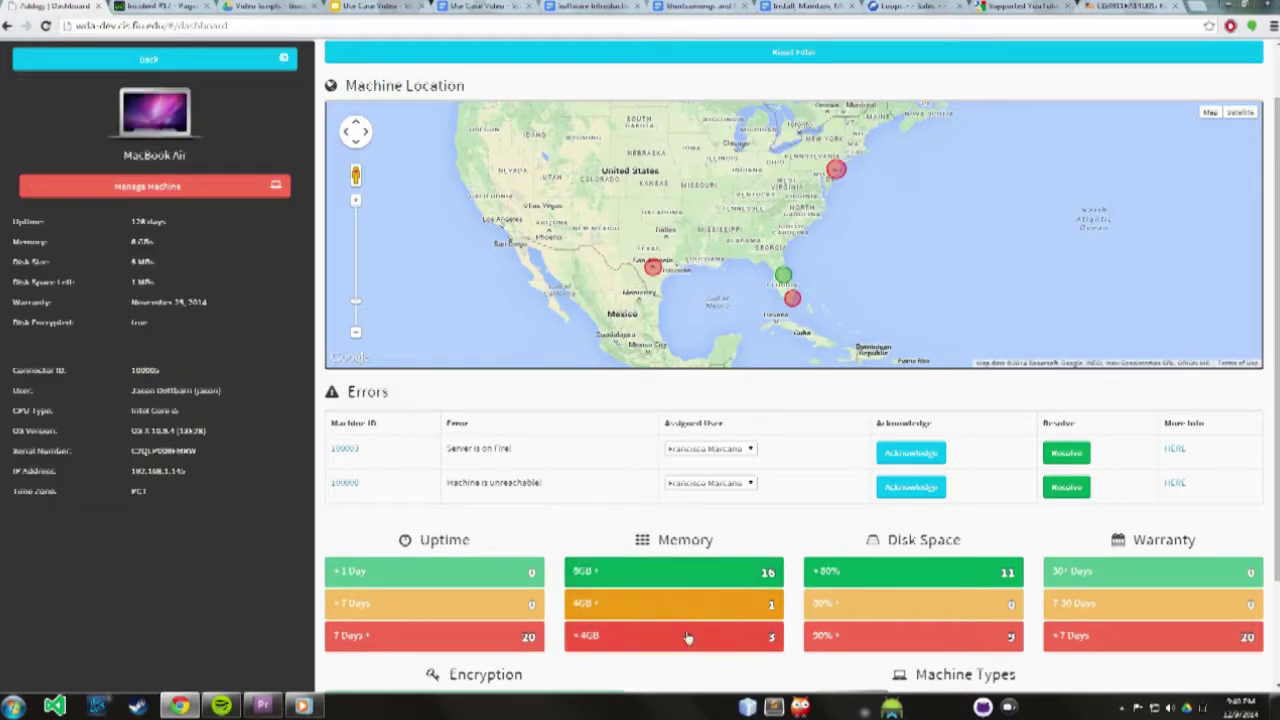
{"action": "left_click", "coordinate": [688, 637]}
Step: Check the machines in the 90%+ and < 80% disk space groups and the < 7 Days warranty group
{"action": "left_click", "coordinate": [894, 636]}
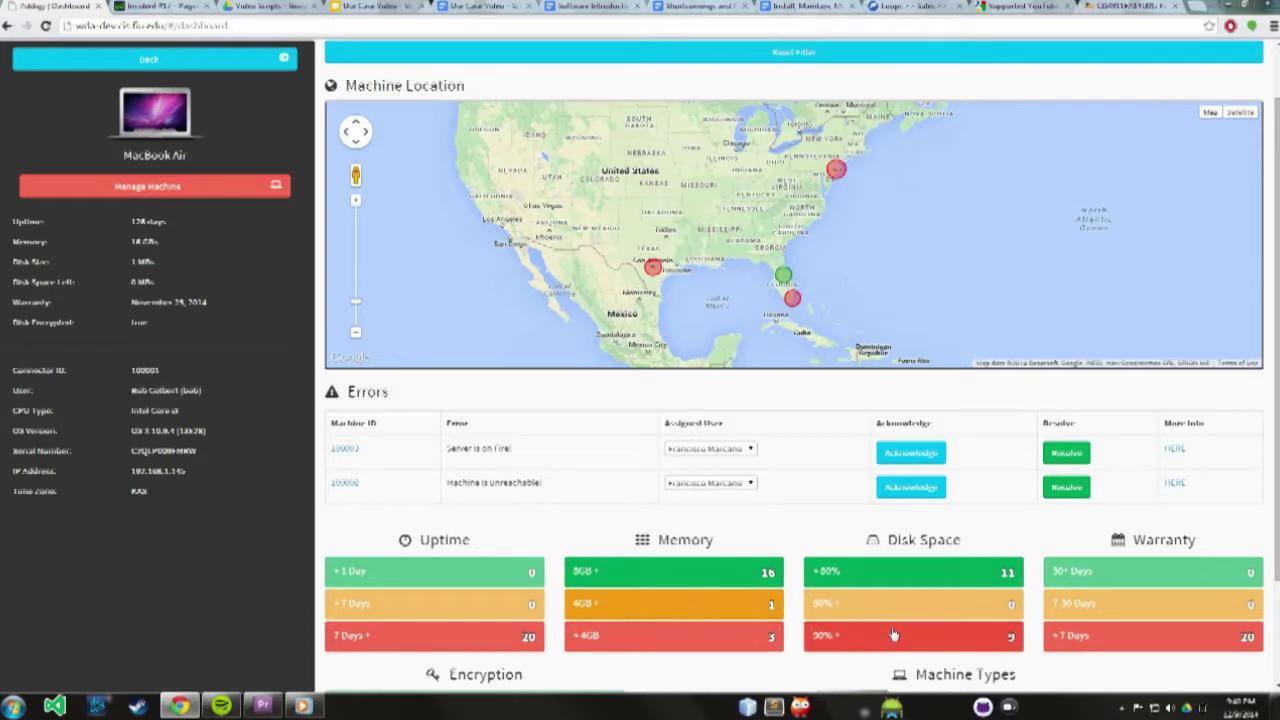
{"action": "left_click", "coordinate": [897, 572]}
{"action": "left_click", "coordinate": [1135, 641]}
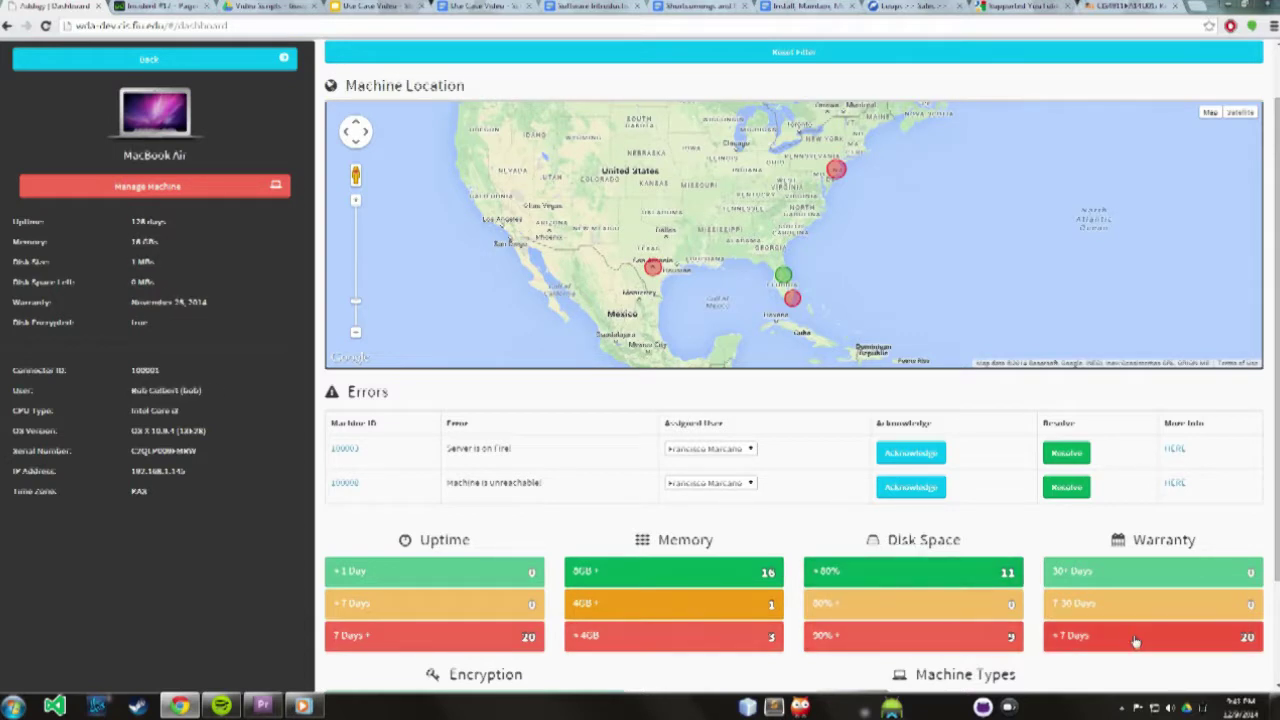
Step: List the 8GB+ memory machines and view the first one's details, switching between the list and the details
{"action": "left_click", "coordinate": [731, 581]}
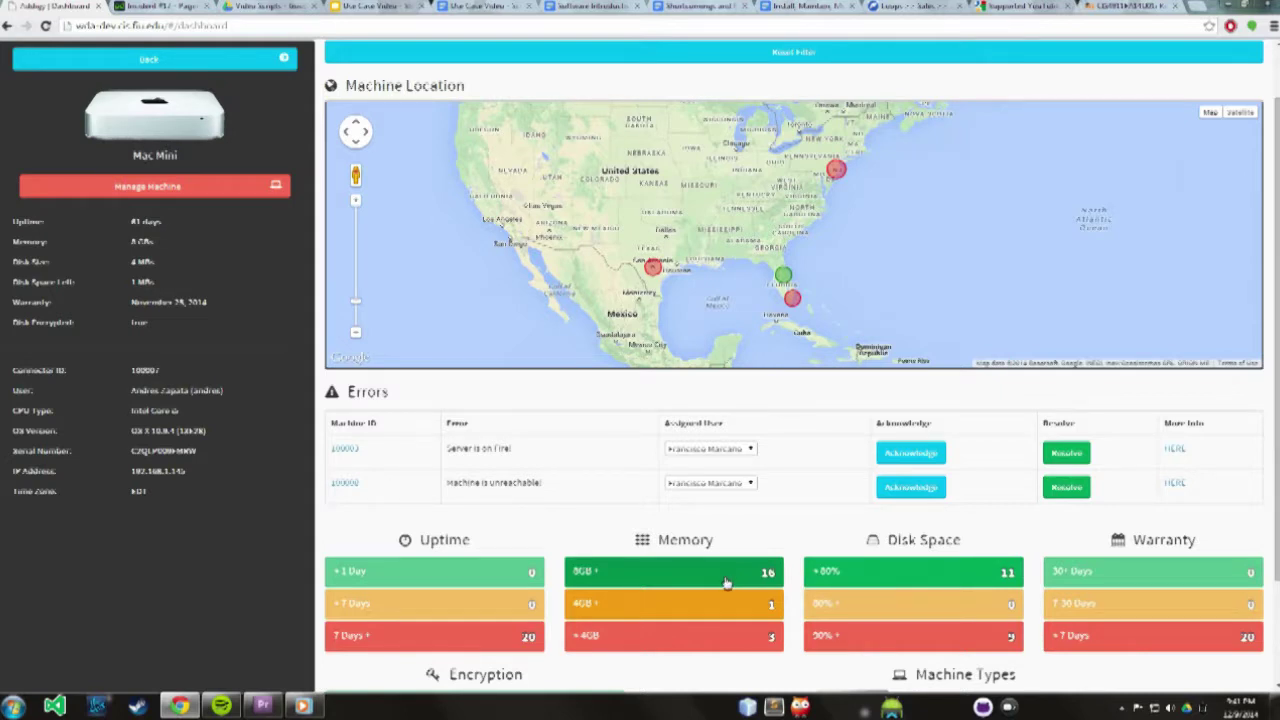
{"action": "left_click", "coordinate": [731, 581]}
{"action": "scroll", "coordinate": [300, 545], "scroll_direction": "up", "scroll_amount": 1}
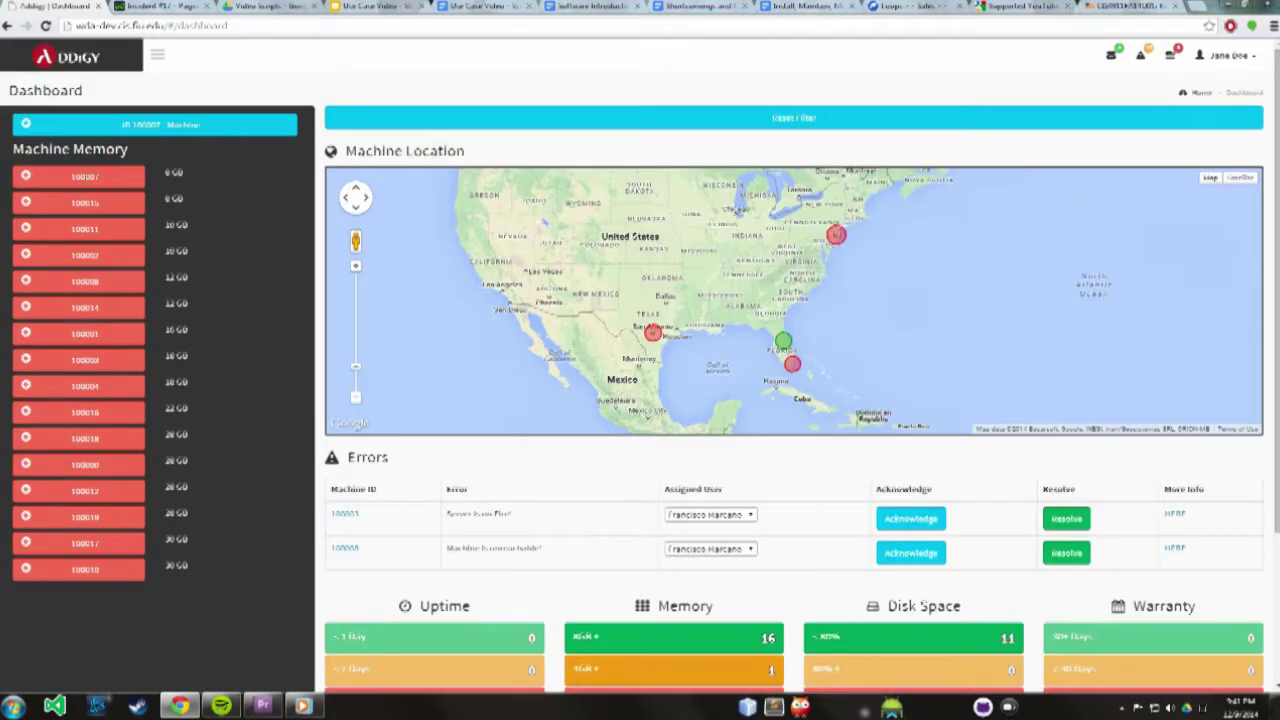
{"action": "left_click", "coordinate": [23, 178]}
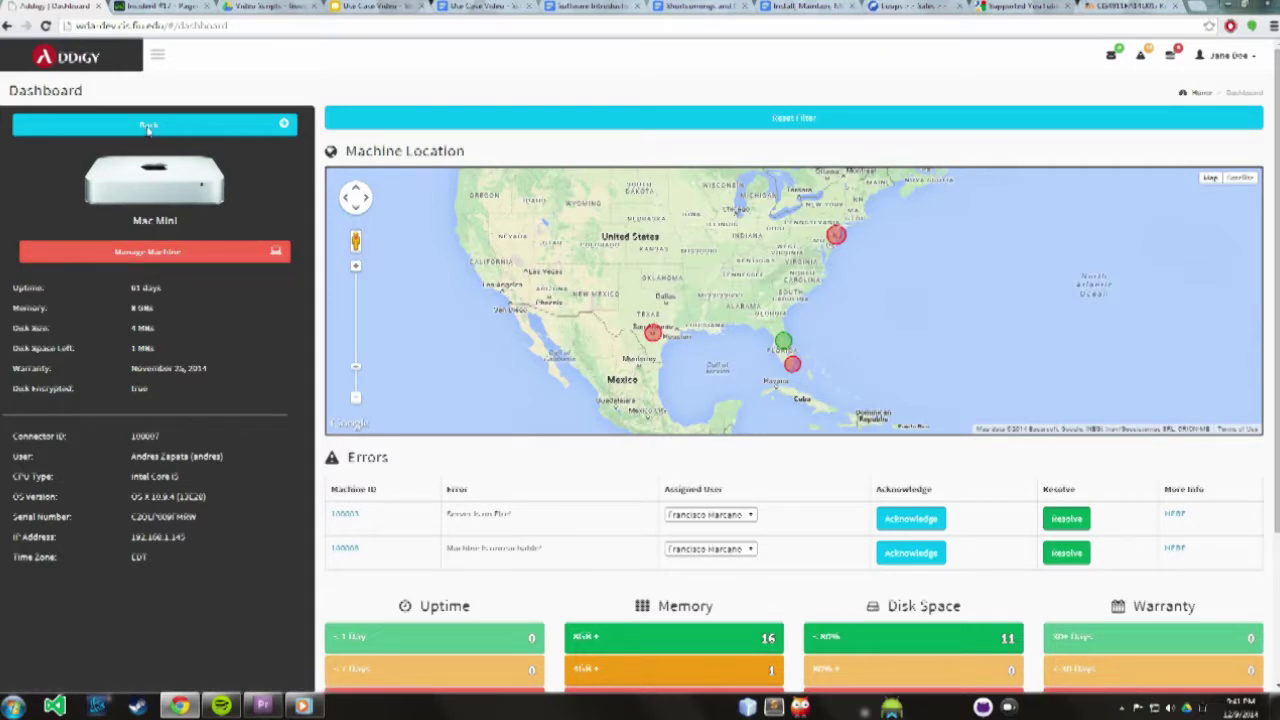
{"action": "left_click", "coordinate": [185, 131]}
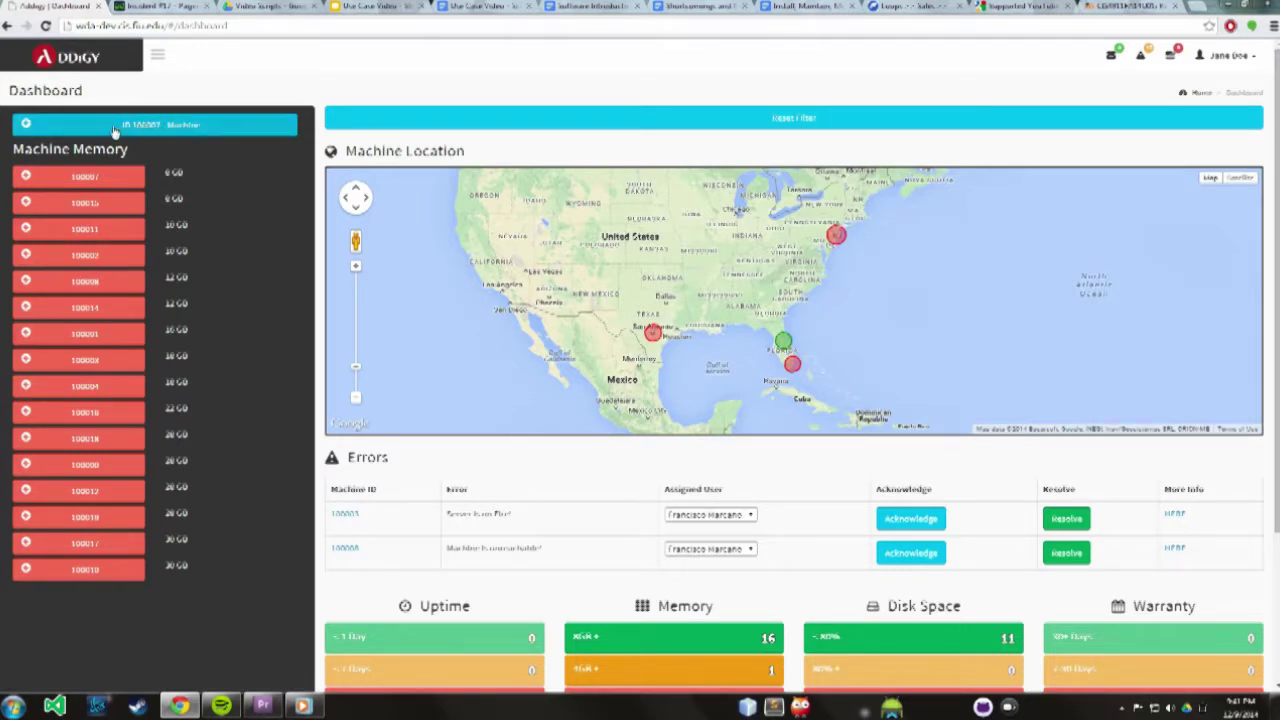
{"action": "left_click", "coordinate": [154, 134]}
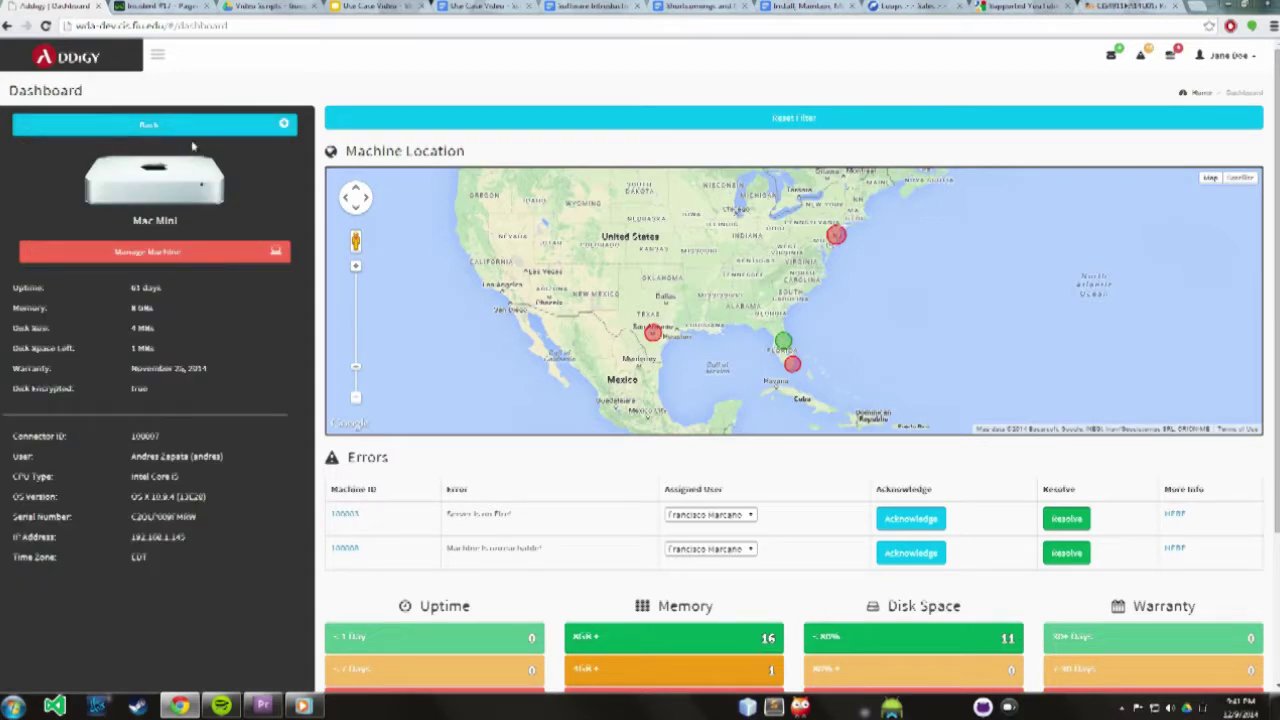
Step: Return from the Mac Mini's details to the machine list
{"action": "left_click", "coordinate": [195, 130]}
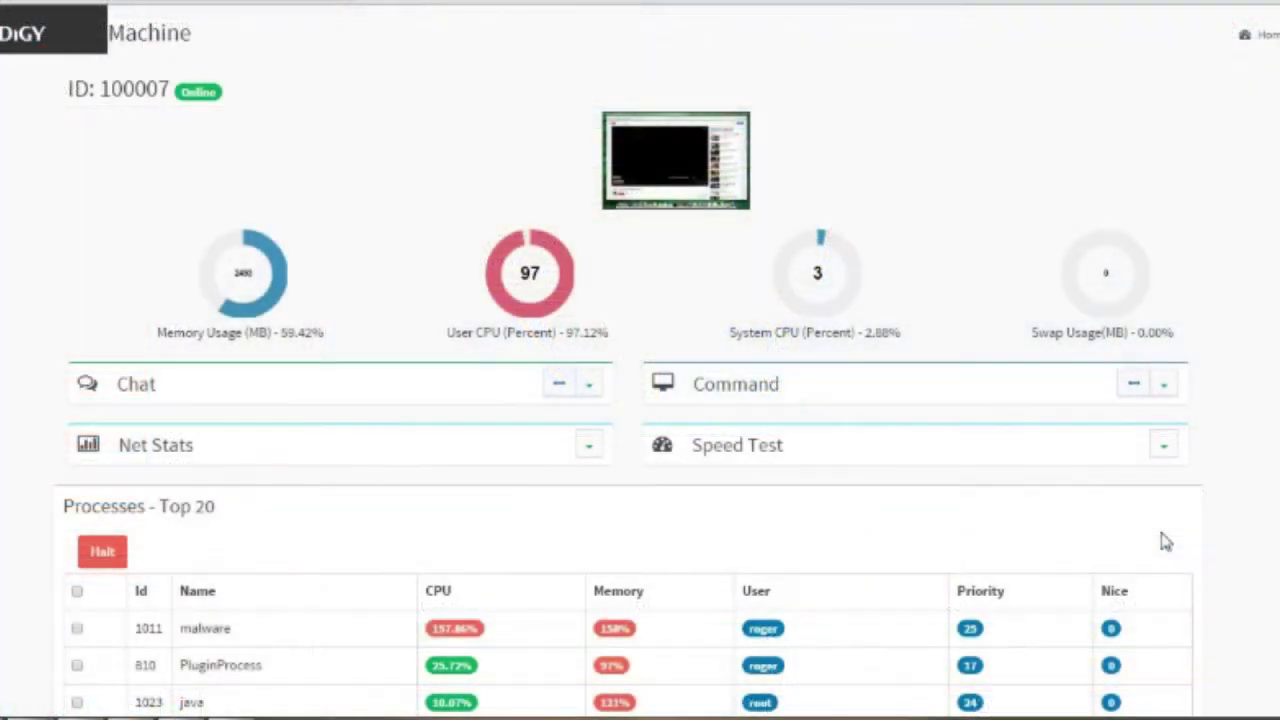
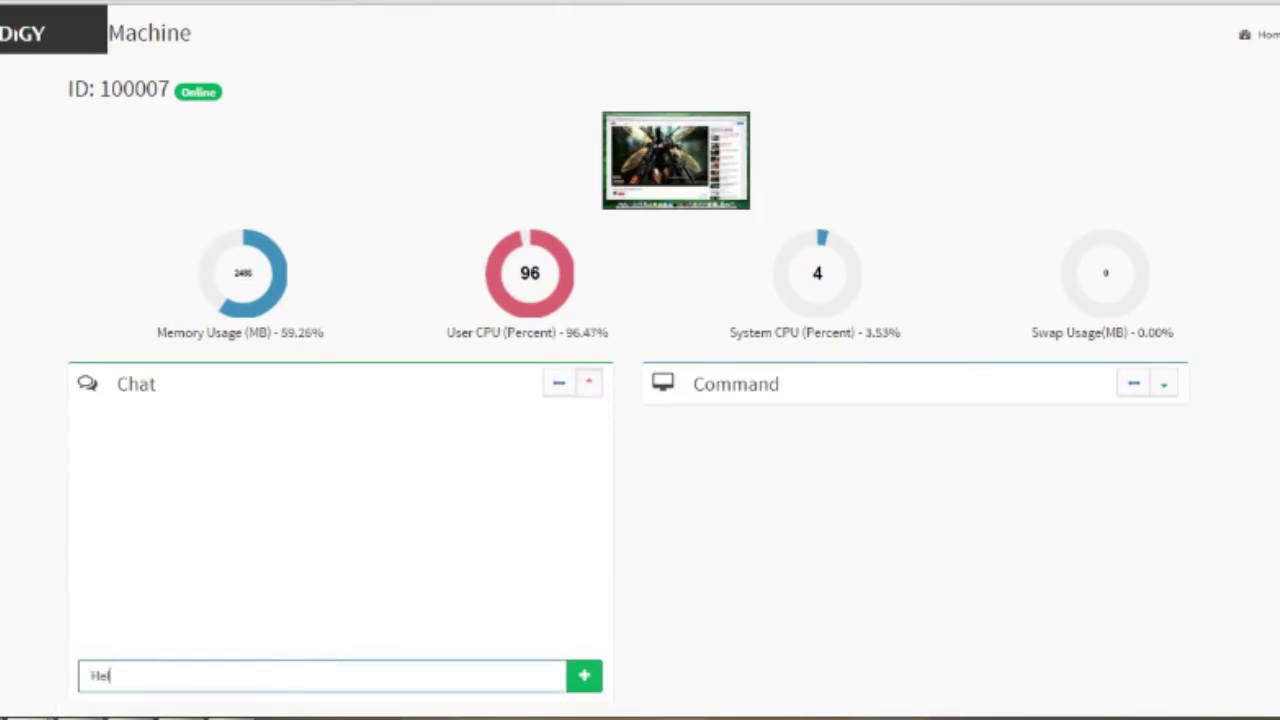
Step: Send the chat message "Hello" to machine 100007 and collapse the chat once the reply has been read
{"action": "key", "text": "Return"}
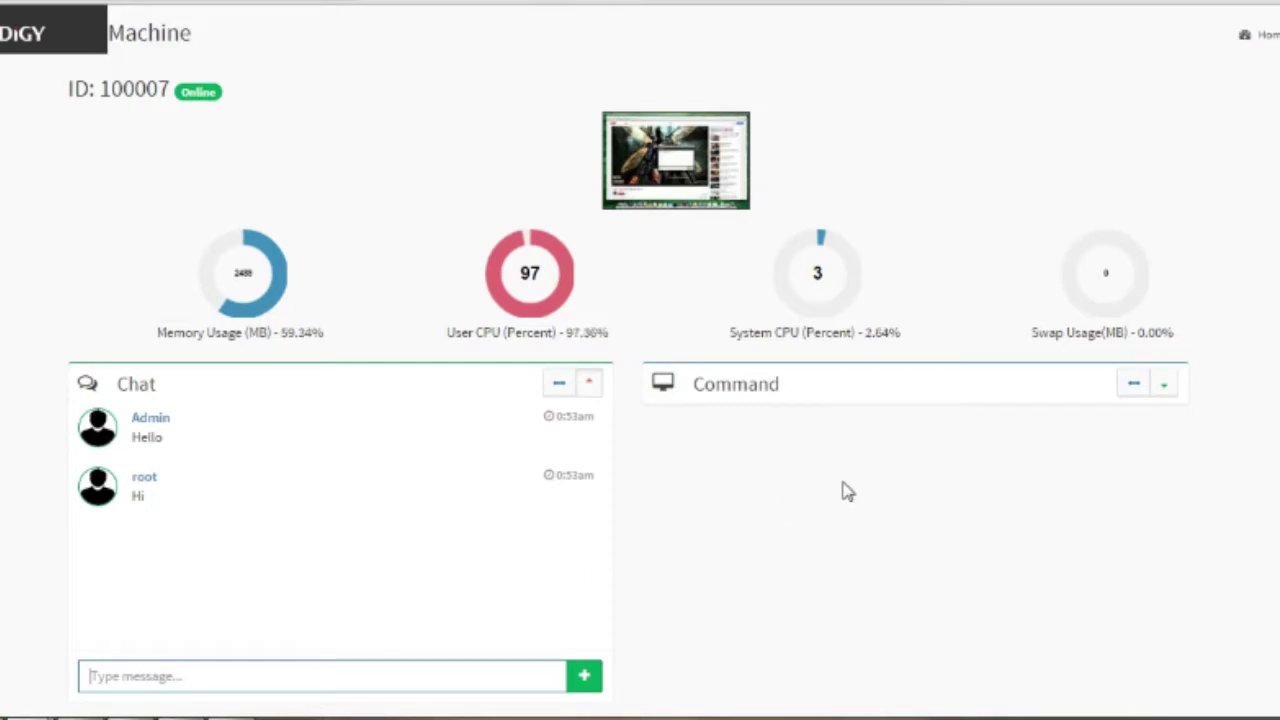
{"action": "left_click", "coordinate": [590, 385]}
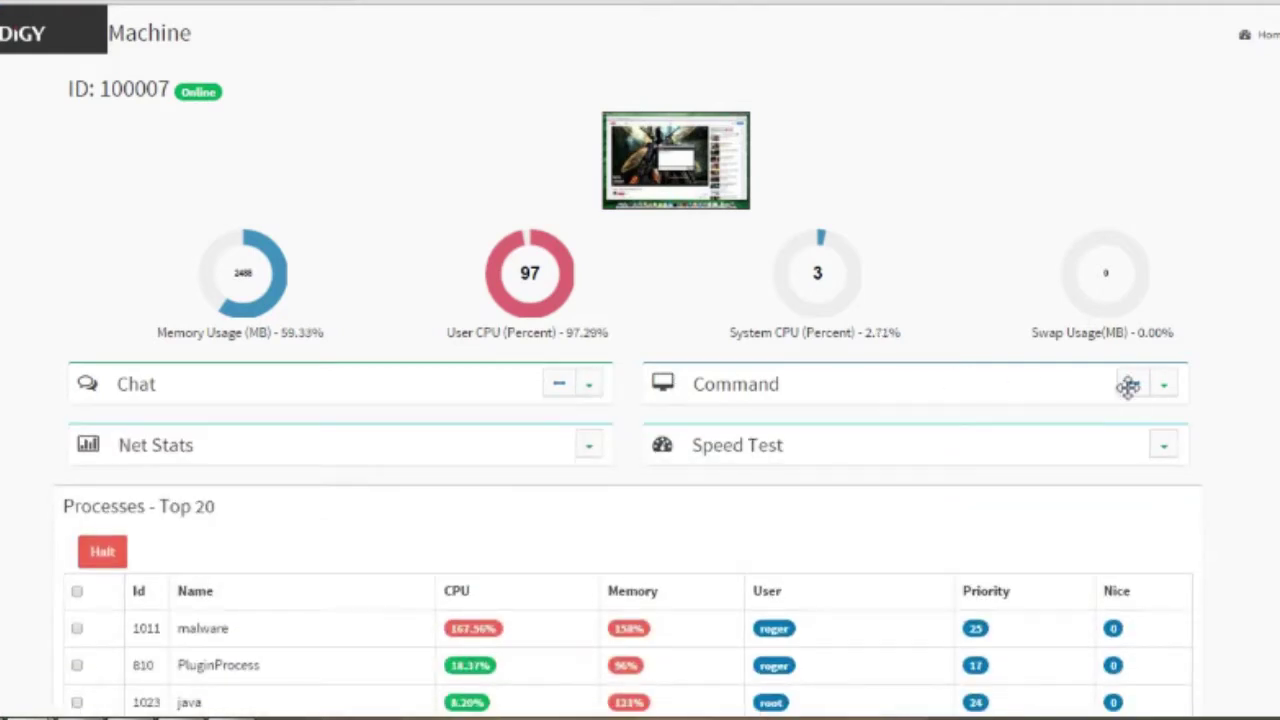
Step: Run the df command on machine 100007 from its Command module
{"action": "left_click", "coordinate": [1166, 386]}
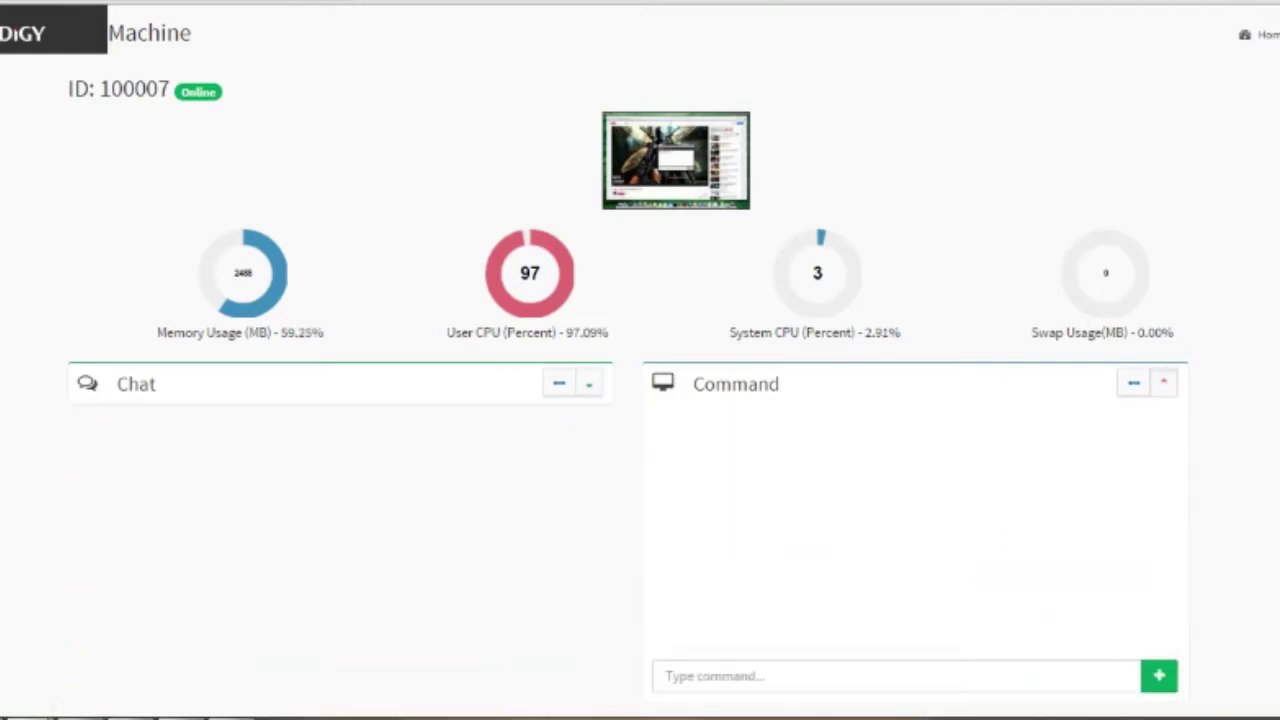
{"action": "type", "text": "df"}
{"action": "key", "text": "Return"}
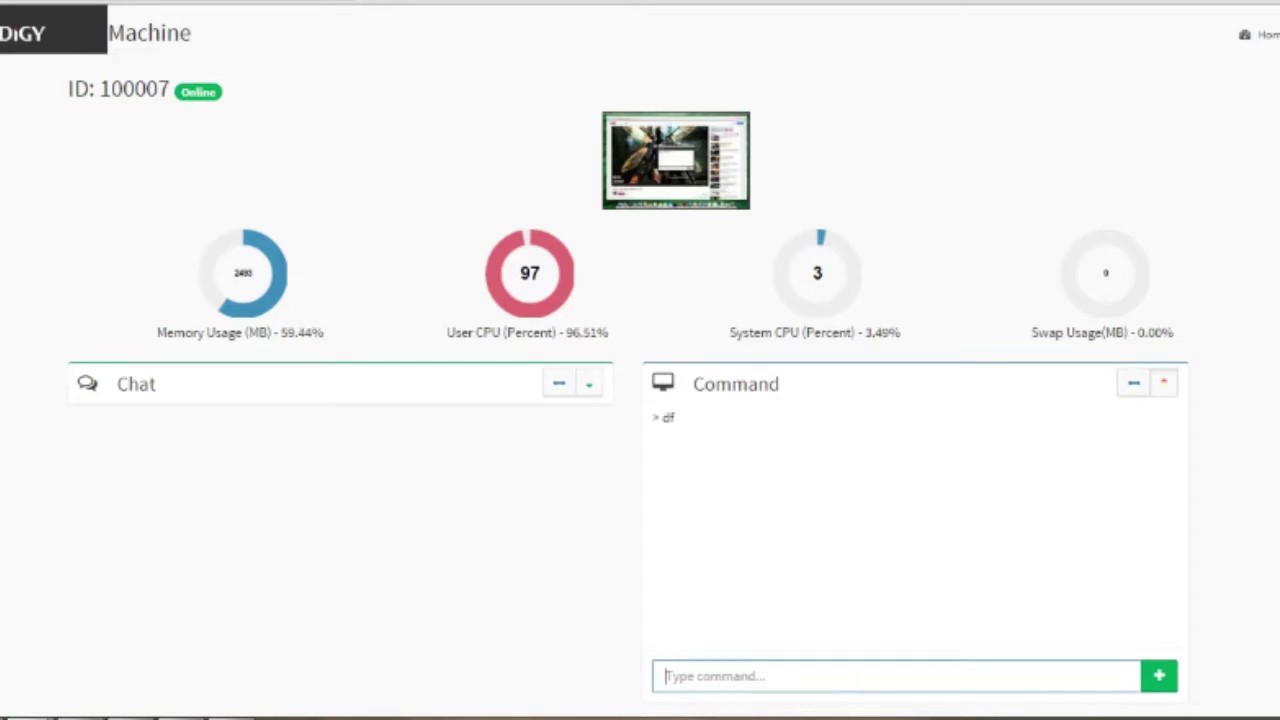
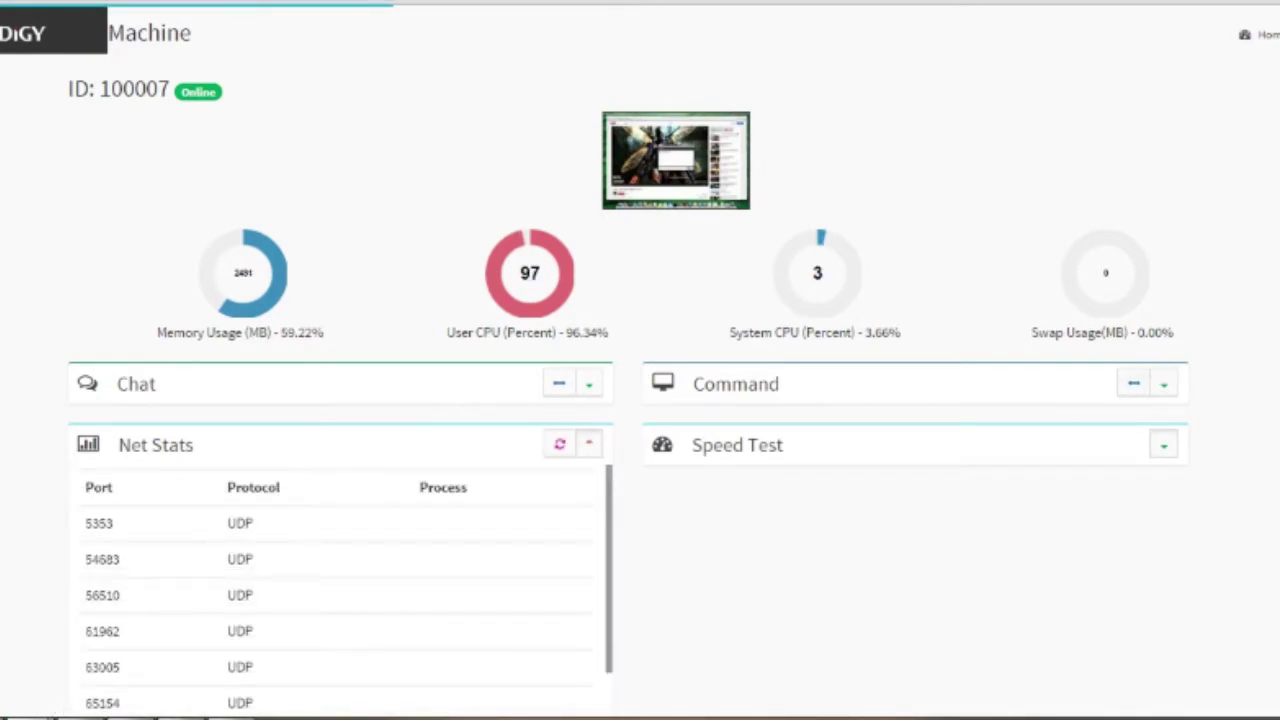
Step: Review the ports and protocols in machine 100007's Net Stats and collapse the module
{"action": "scroll", "coordinate": [640, 400], "scroll_direction": "down", "scroll_amount": 2}
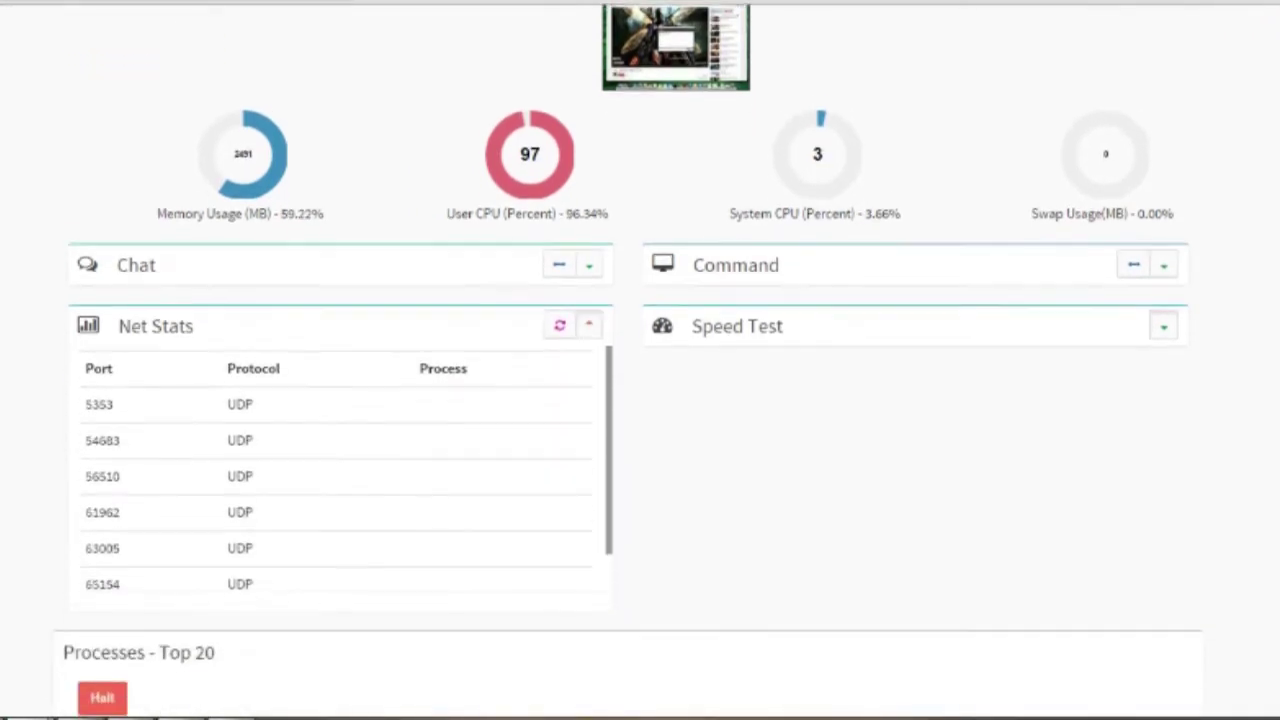
{"action": "scroll", "coordinate": [640, 400], "scroll_direction": "down", "scroll_amount": 1}
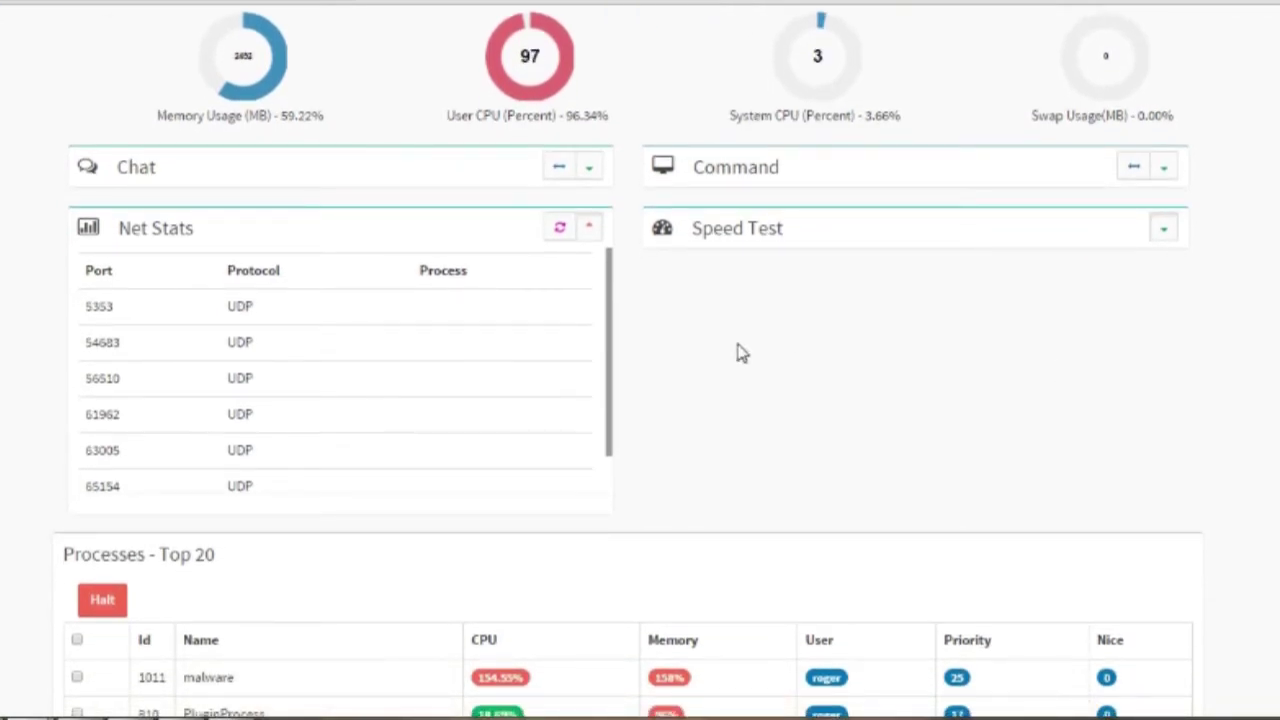
{"action": "left_click", "coordinate": [590, 229]}
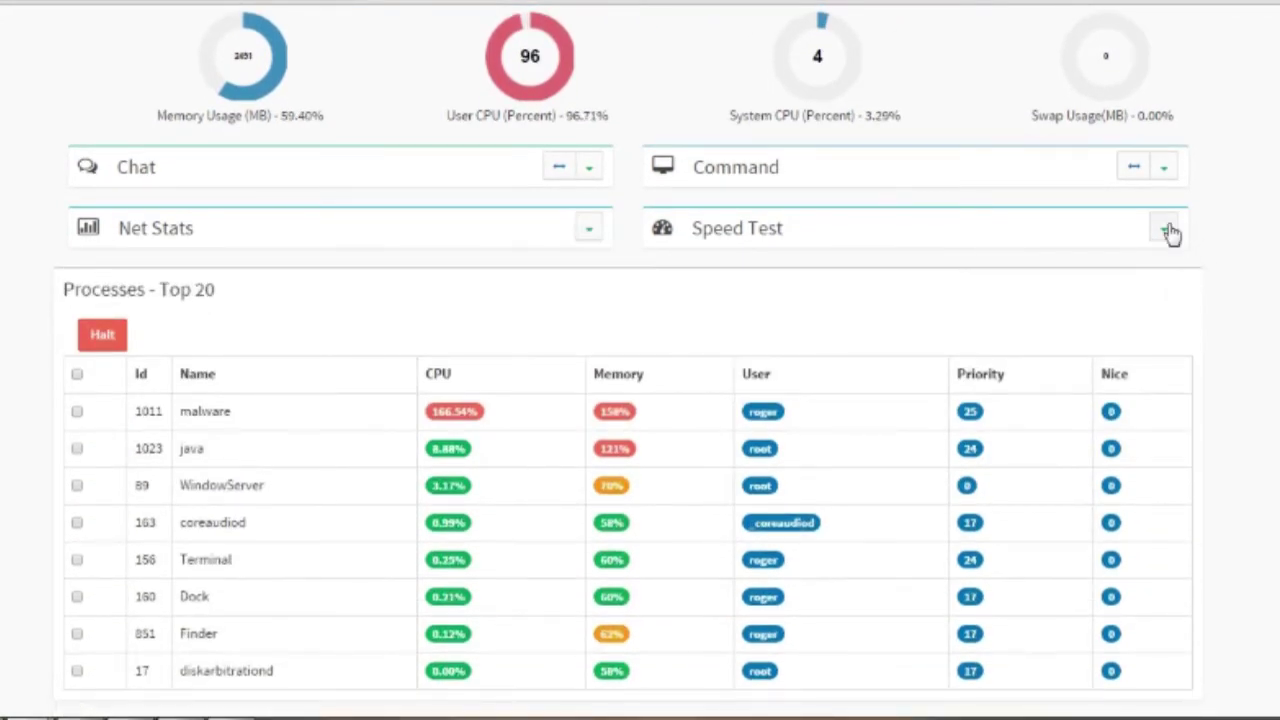
Step: Check machine 100007's download and upload speeds in Speed Test, rerun the test and collapse the module
{"action": "left_click", "coordinate": [1166, 230]}
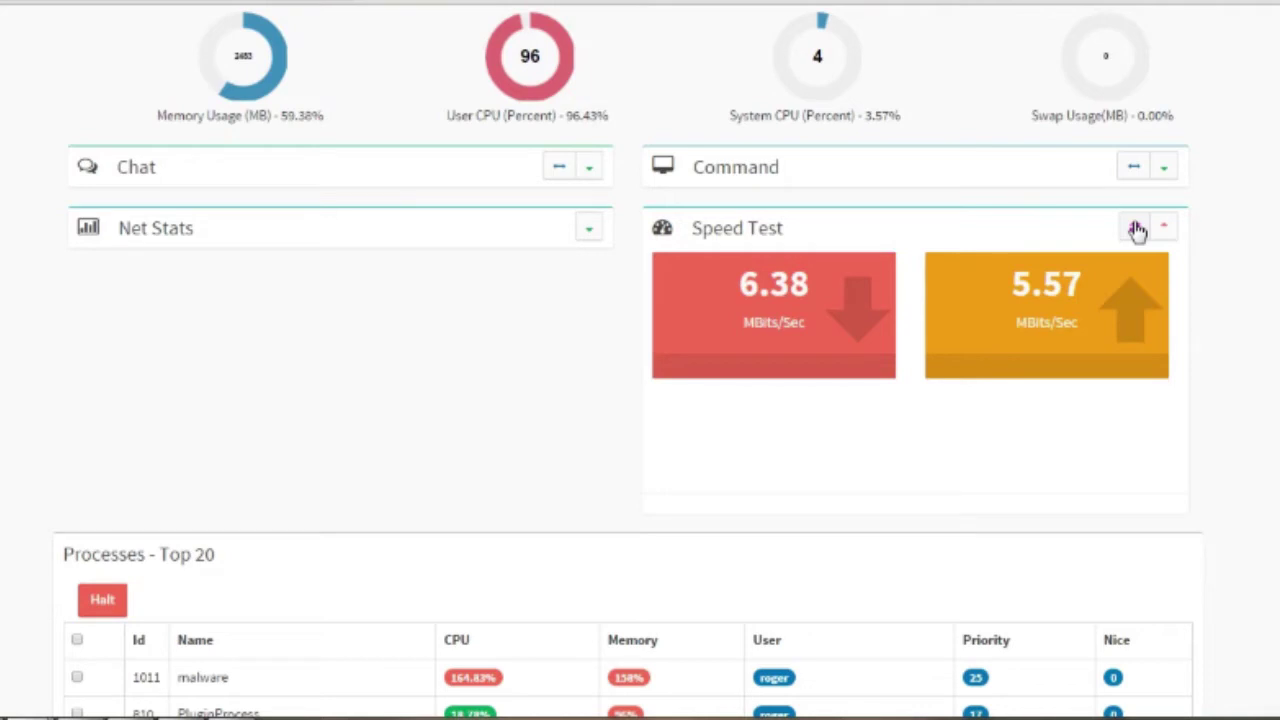
{"action": "left_click", "coordinate": [1136, 229]}
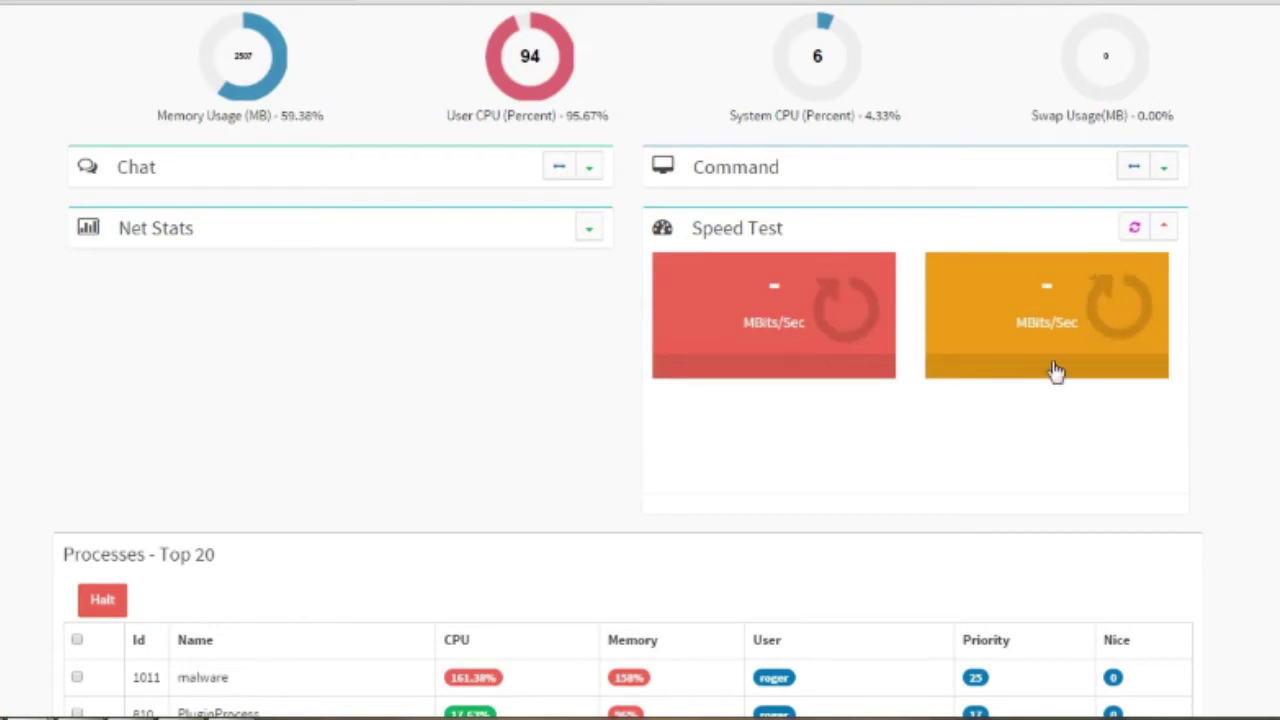
{"action": "left_click", "coordinate": [1169, 230]}
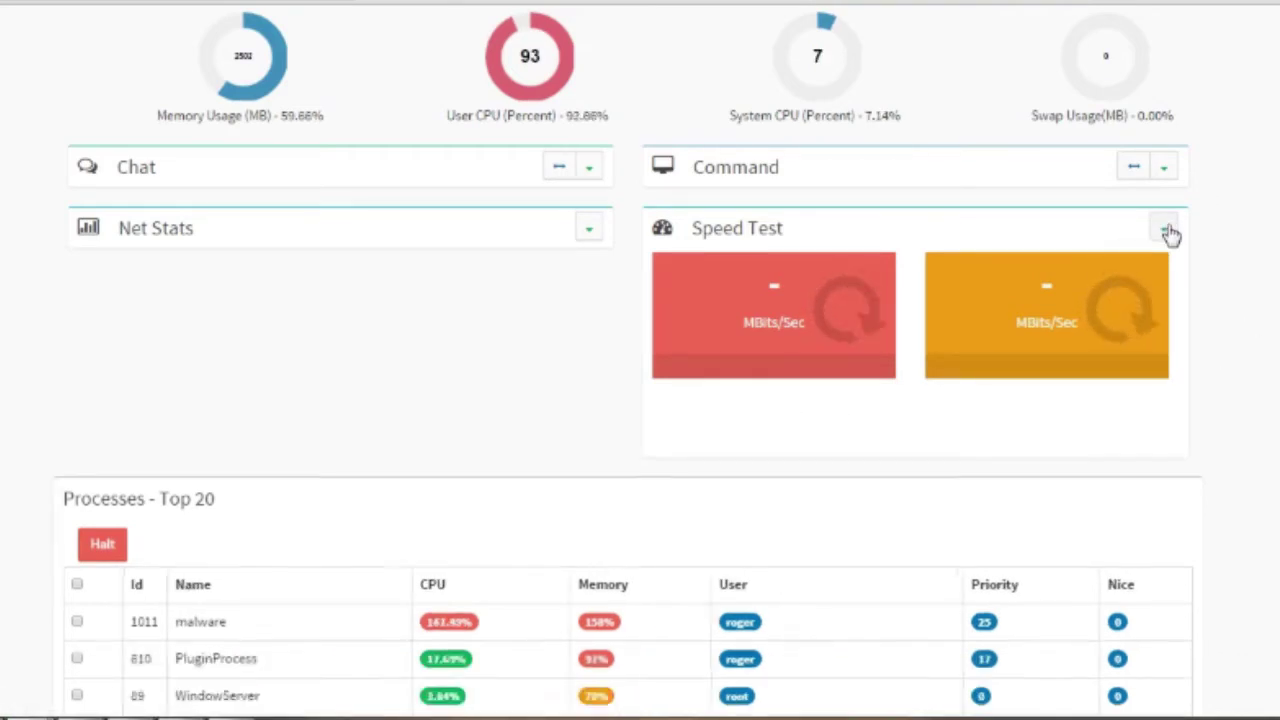